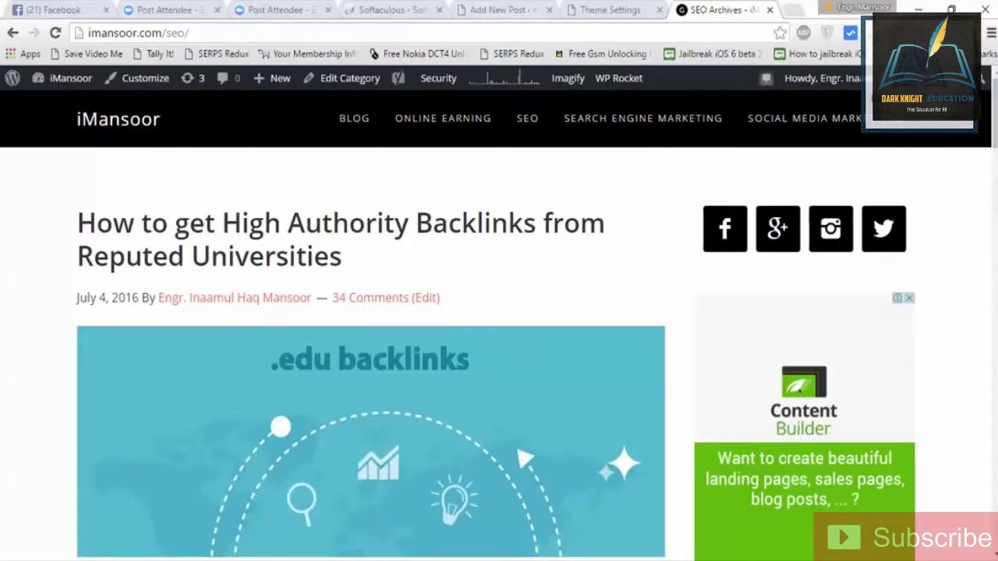
# Switch to the demo site's WordPress admin and open the theme upload form for adding a new theme.
pyautogui.hotkey('ctrl', '5')
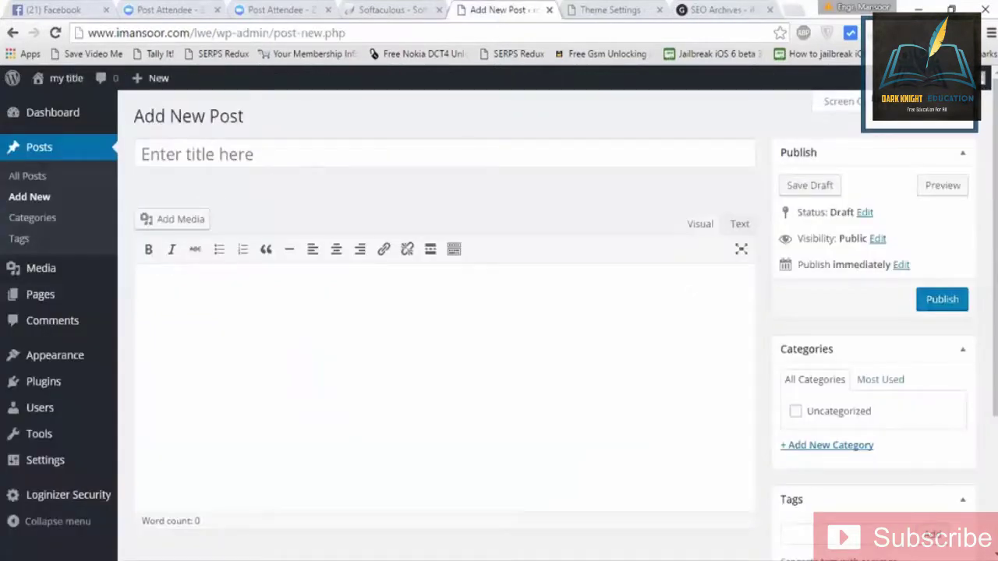
pyautogui.moveTo(54, 356)
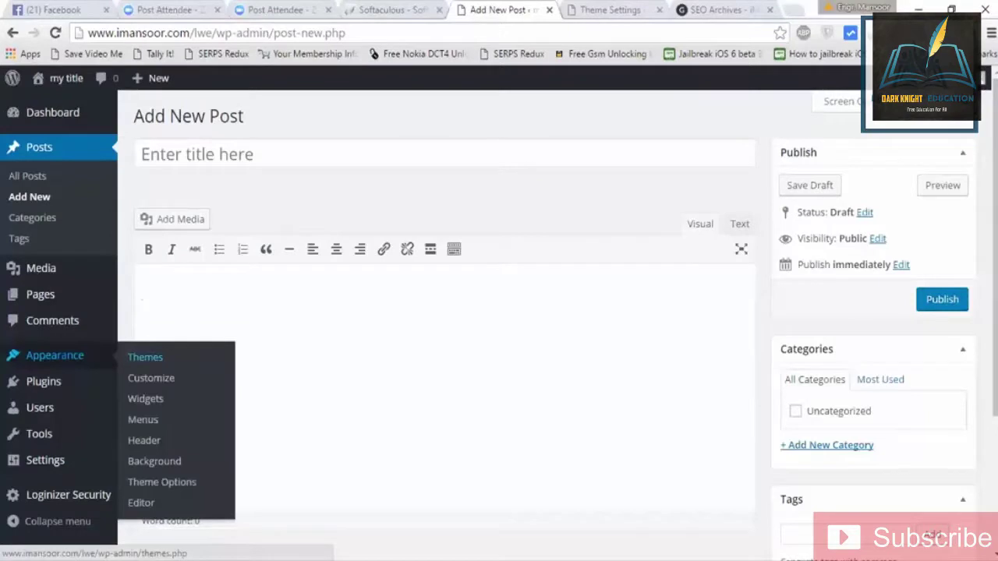
pyautogui.click(145, 357)
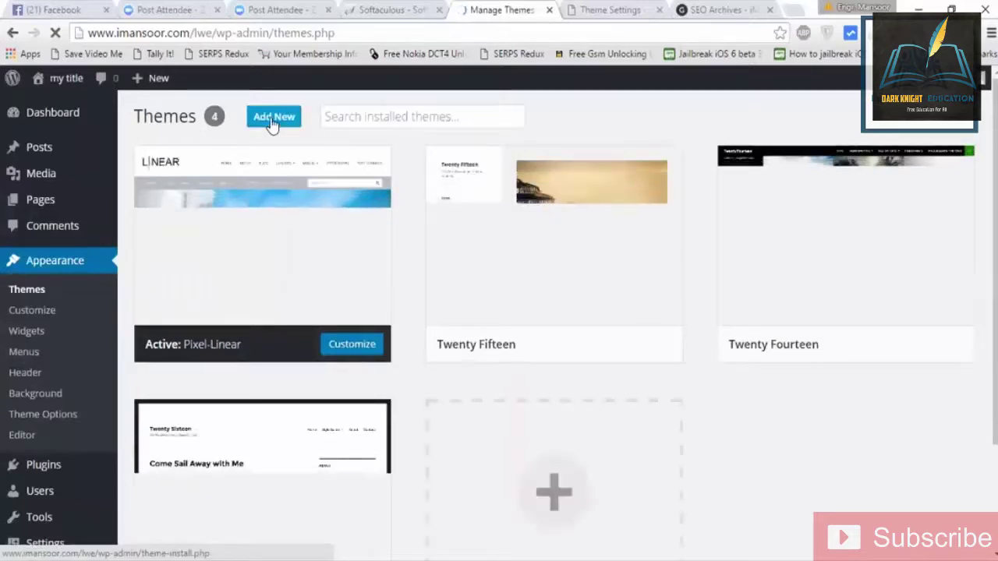
pyautogui.click(272, 125)
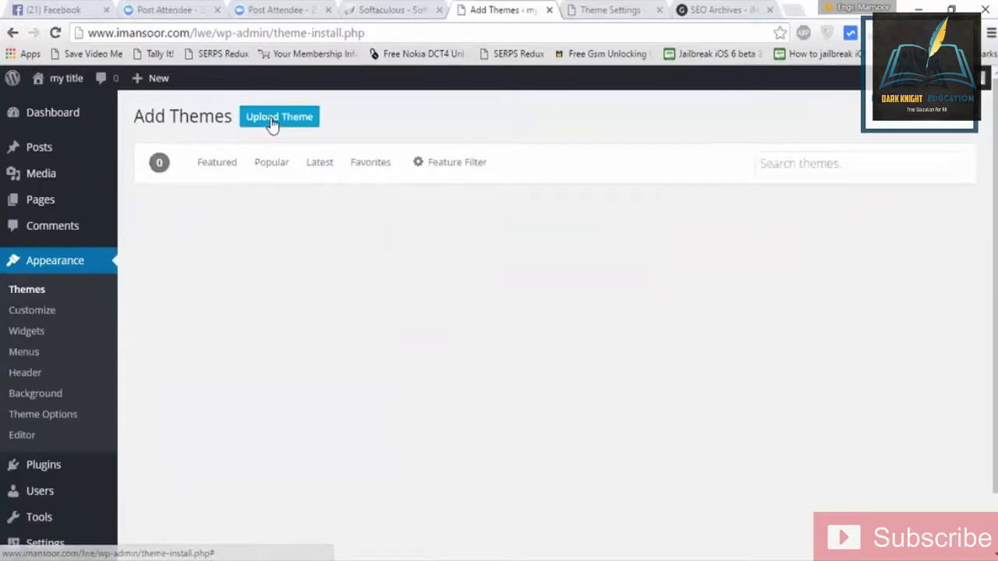
pyautogui.click(273, 123)
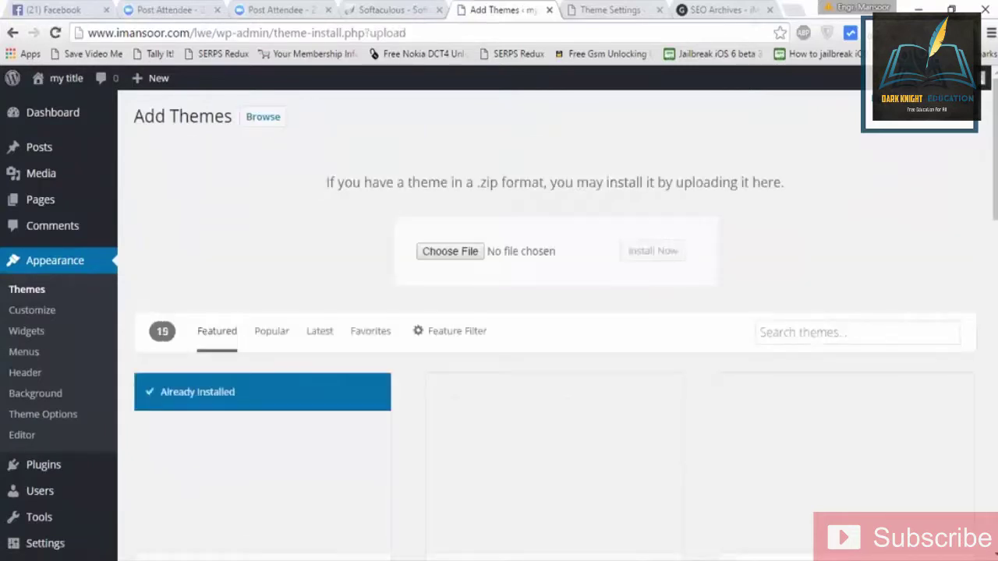
# Upload genesis.2.2.7.zip from the Genesis_Themes_2016-04-21 folder, install it and activate the Genesis theme.
pyautogui.click(450, 252)
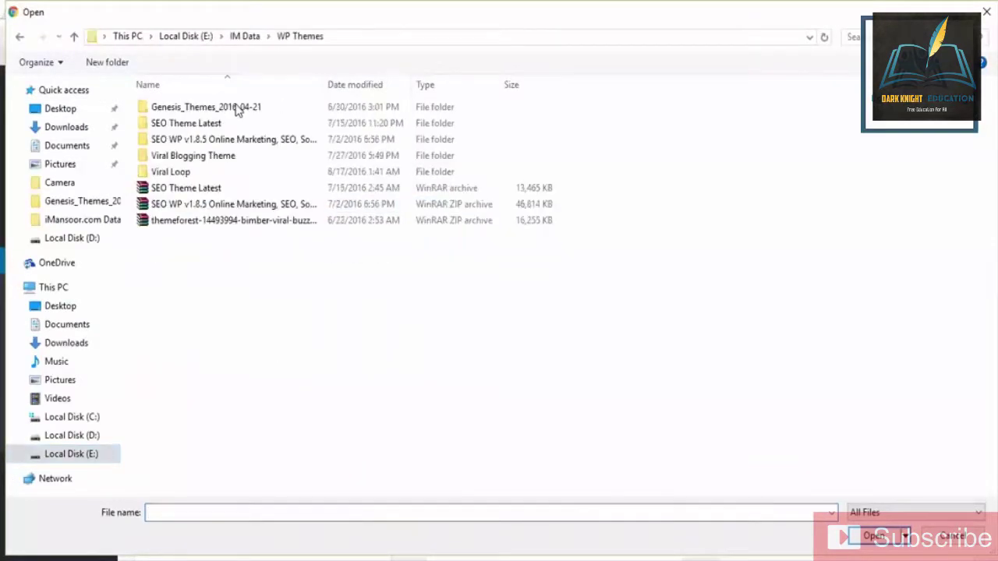
pyautogui.doubleClick(240, 110)
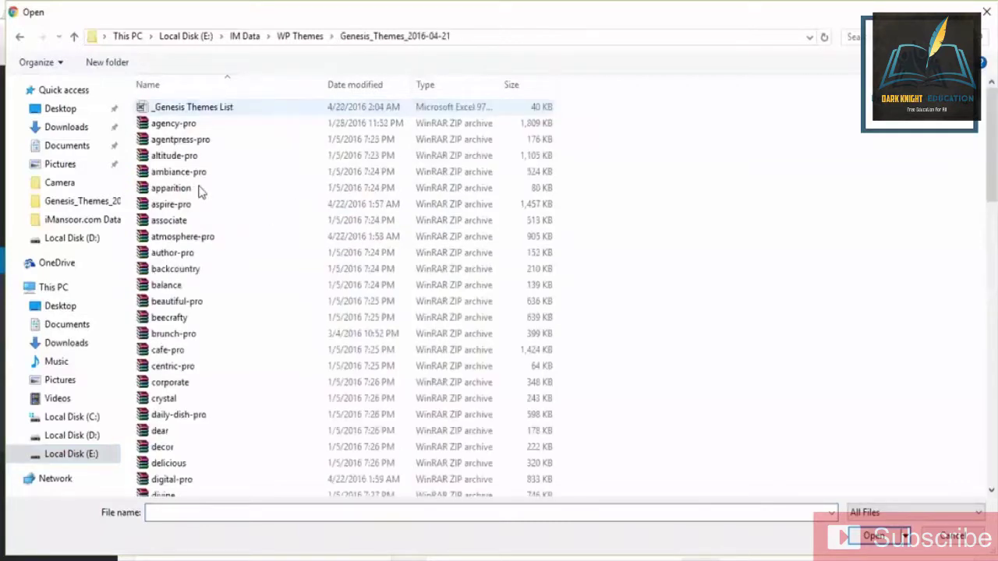
pyautogui.click(199, 191)
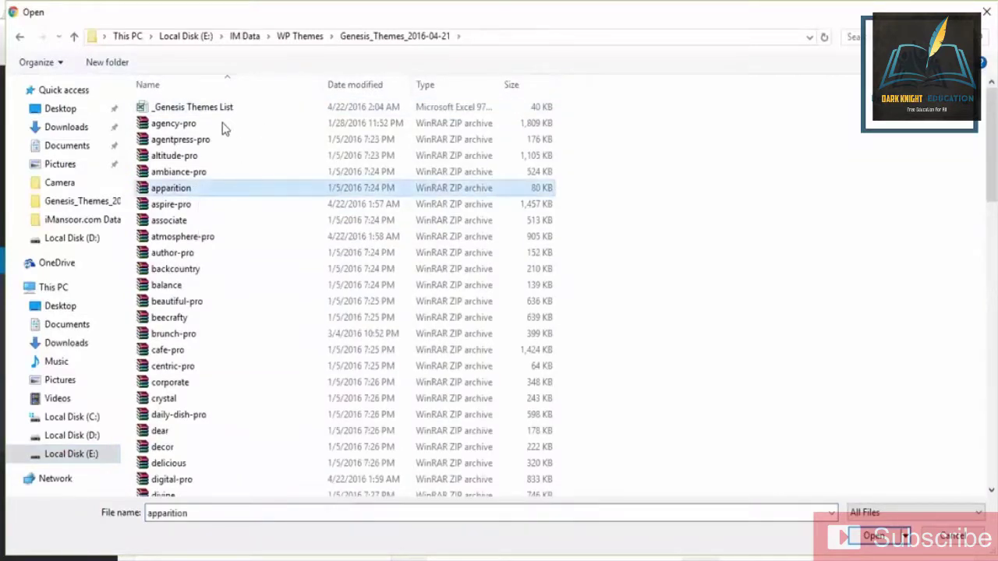
pyautogui.write('genesis.2.2.7')
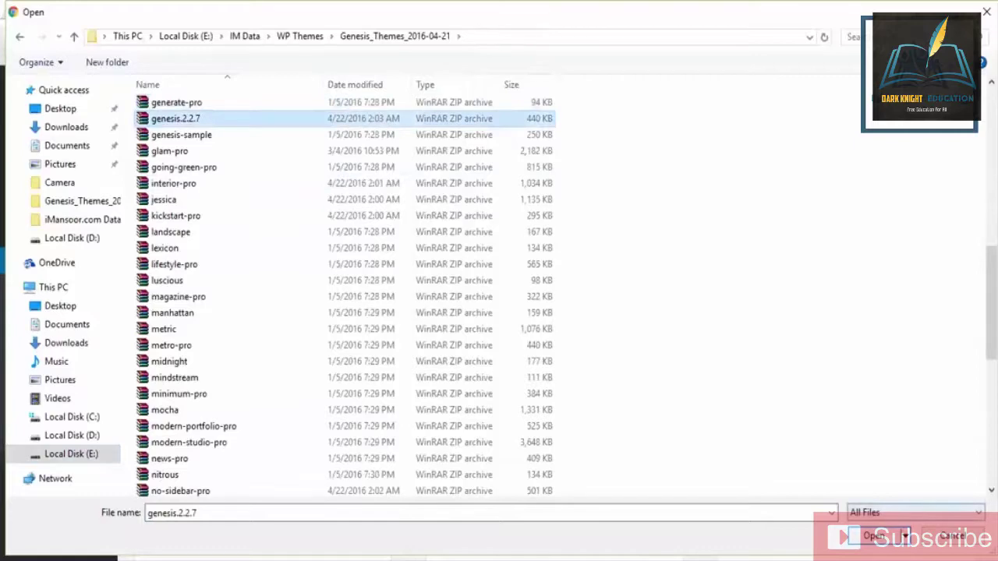
pyautogui.press('Return')
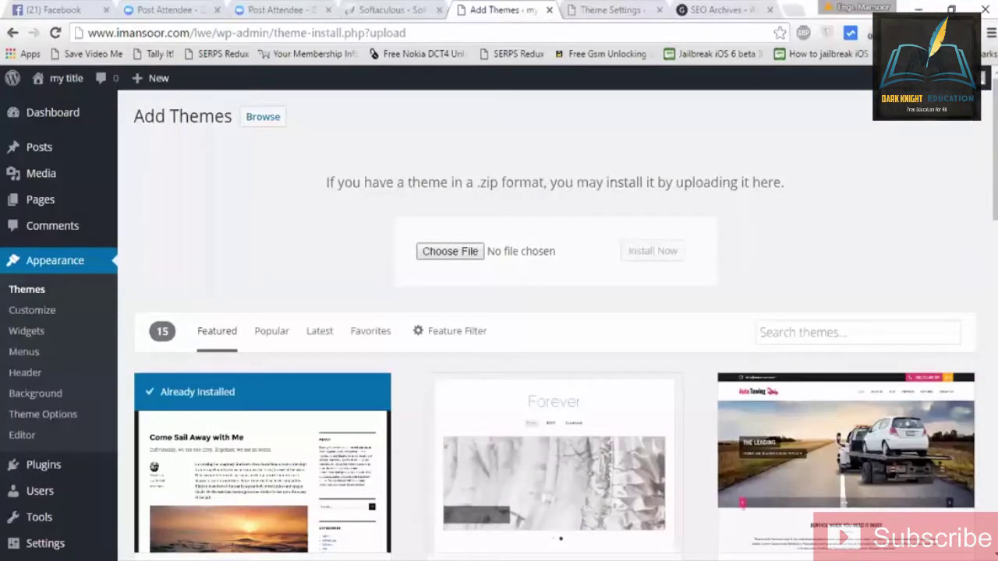
pyautogui.click(653, 251)
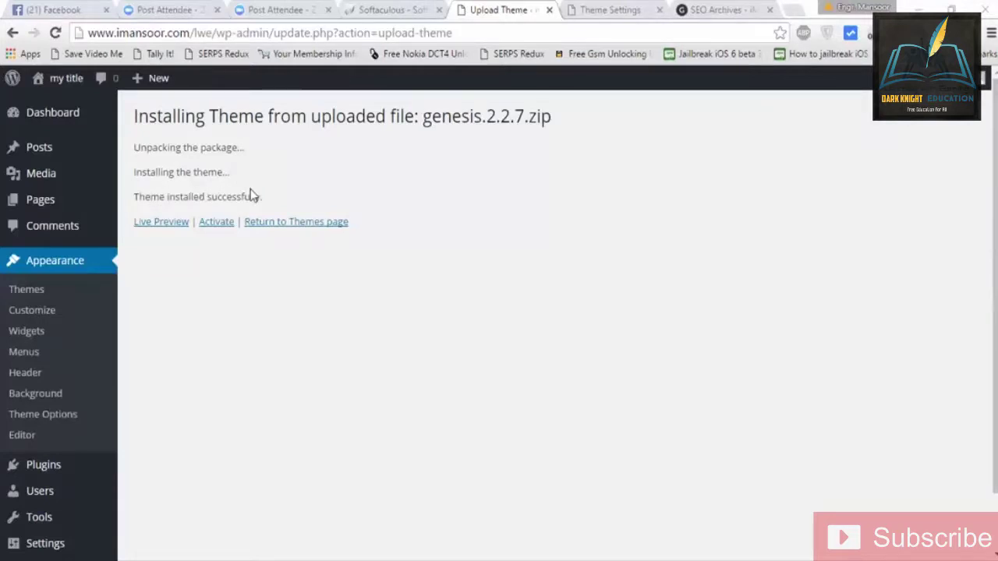
pyautogui.click(216, 224)
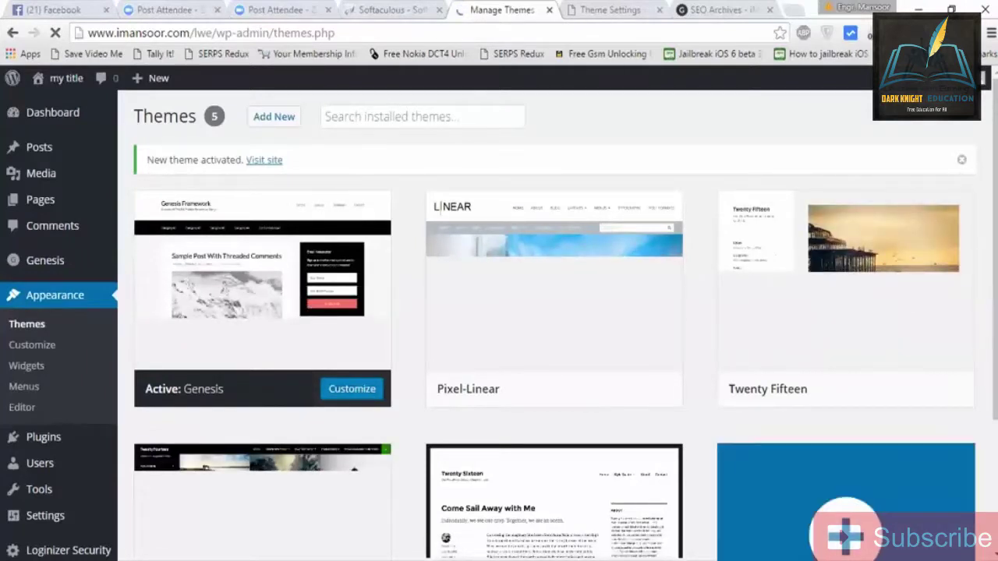
# Upload aspire-pro.zip as another new theme and start its installation.
pyautogui.moveTo(554, 312)
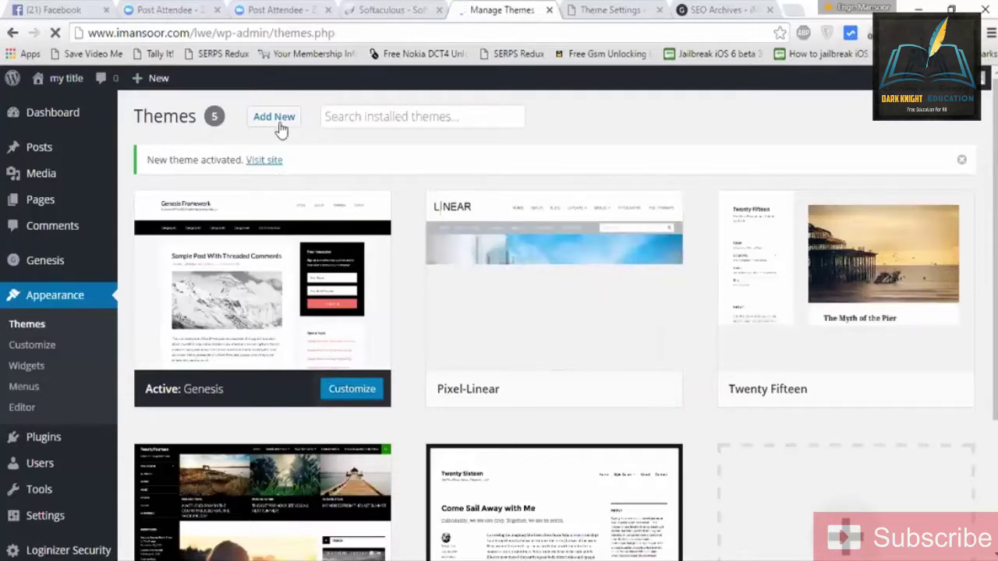
pyautogui.click(273, 117)
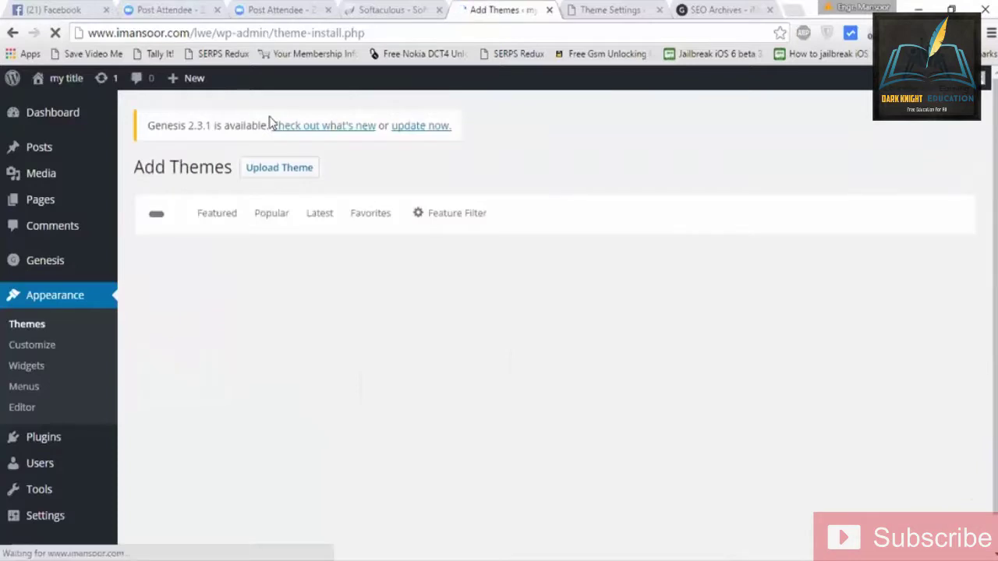
pyautogui.click(265, 169)
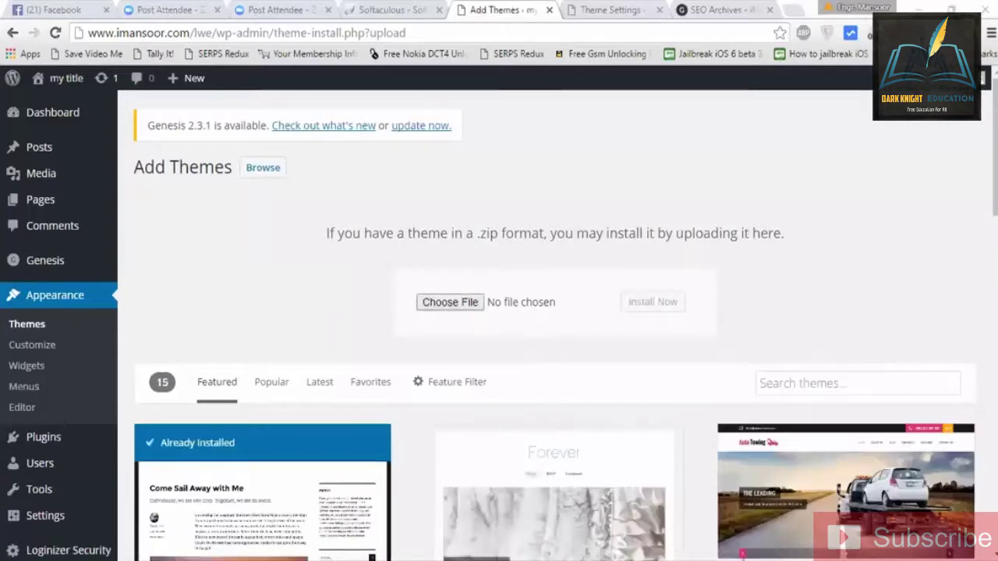
pyautogui.click(450, 302)
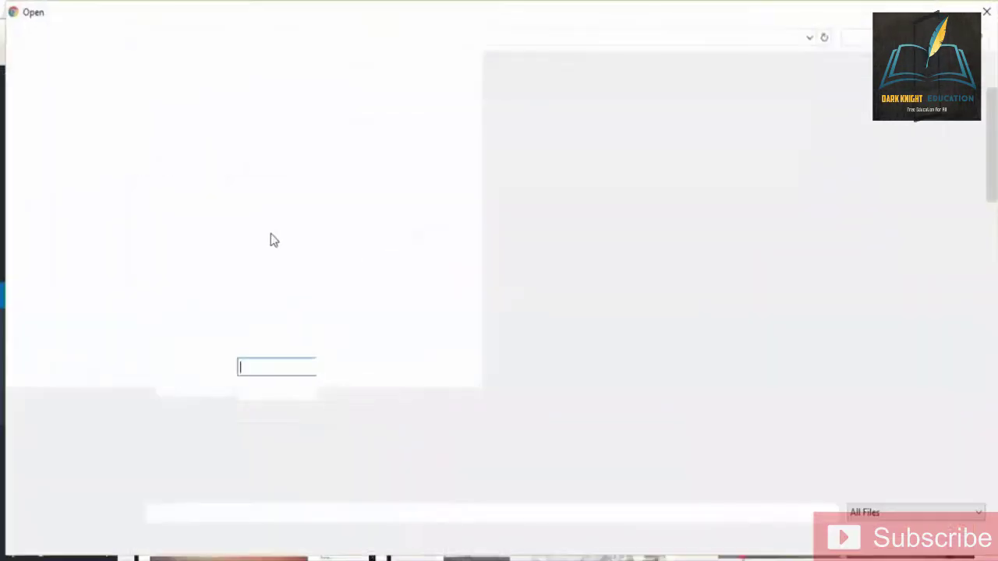
pyautogui.click(206, 209)
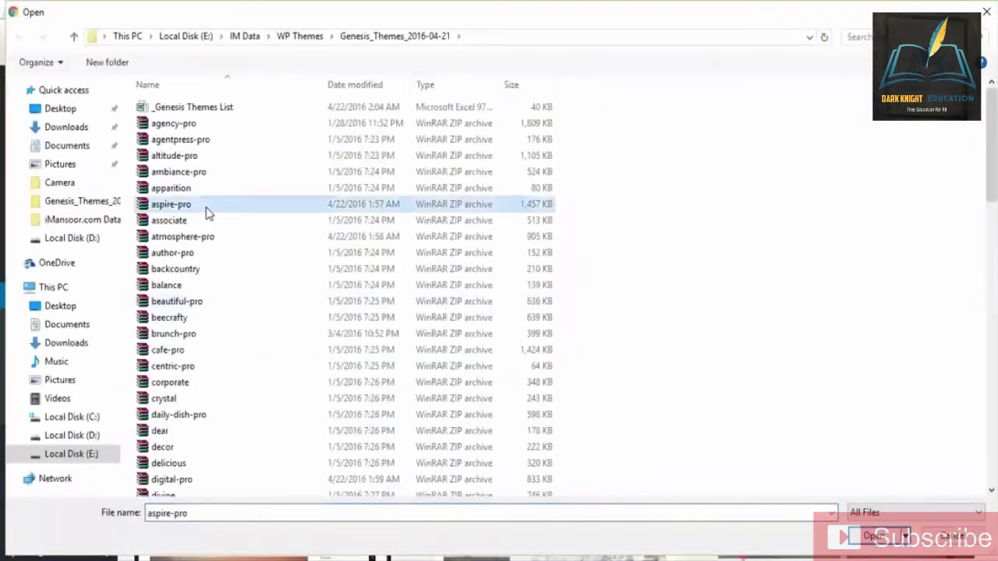
pyautogui.press('Return')
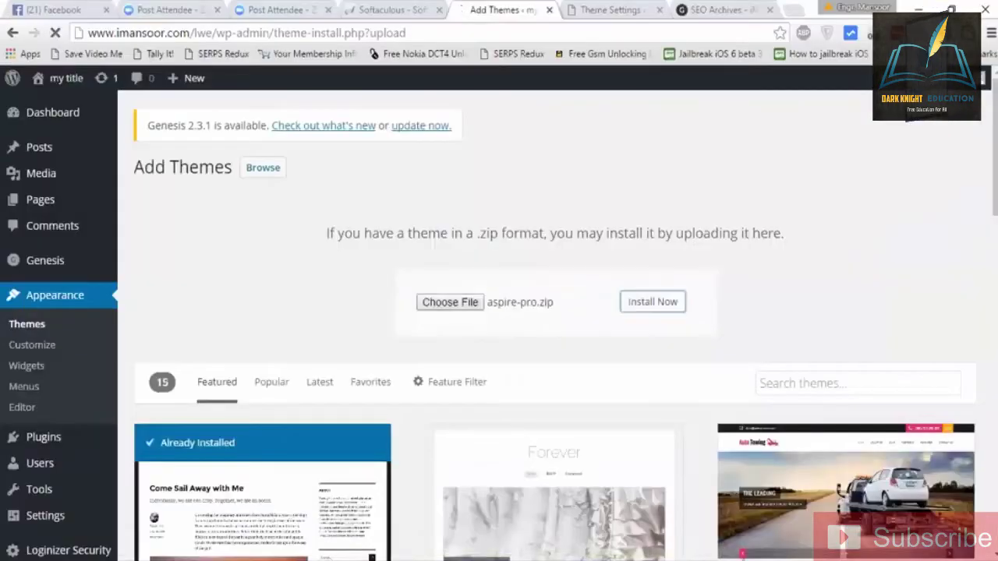
pyautogui.click(652, 302)
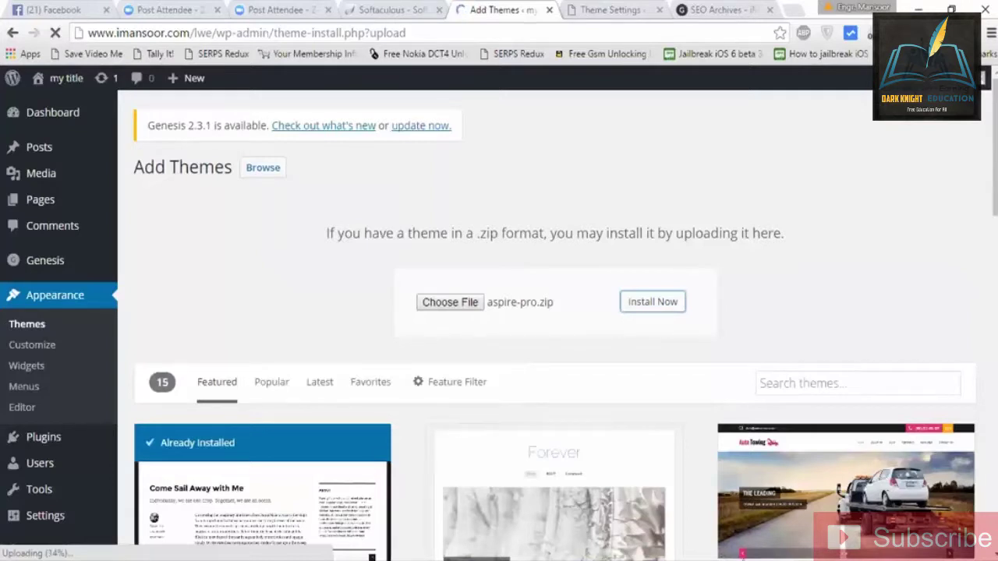
# Open the site's front page in a separate tab to view it with the Genesis theme.
pyautogui.moveTo(63, 78)
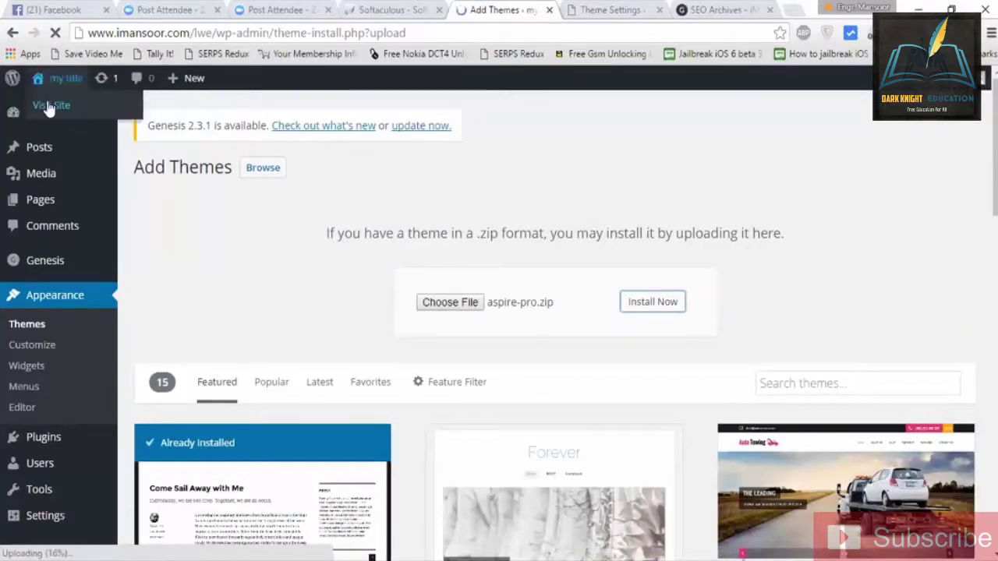
pyautogui.click(48, 107)
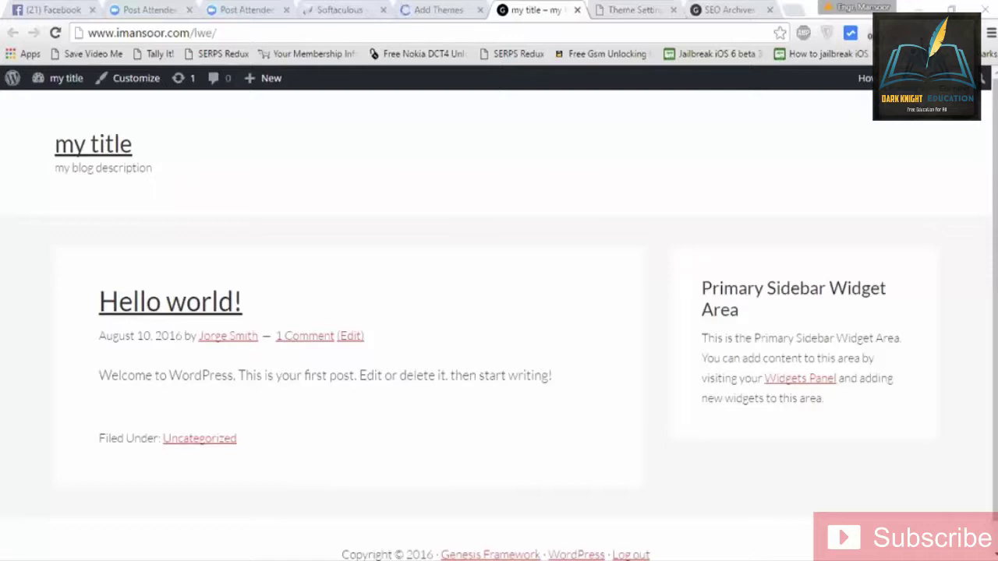
# Activate the Aspire Pro theme from the installation page and reload the site's front page to view it.
pyautogui.click(429, 10)
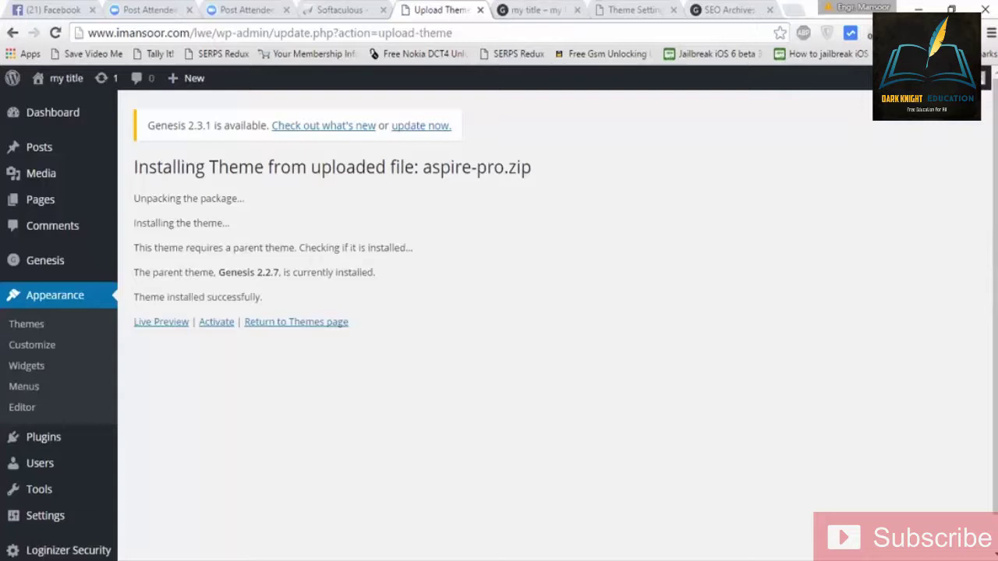
pyautogui.click(216, 321)
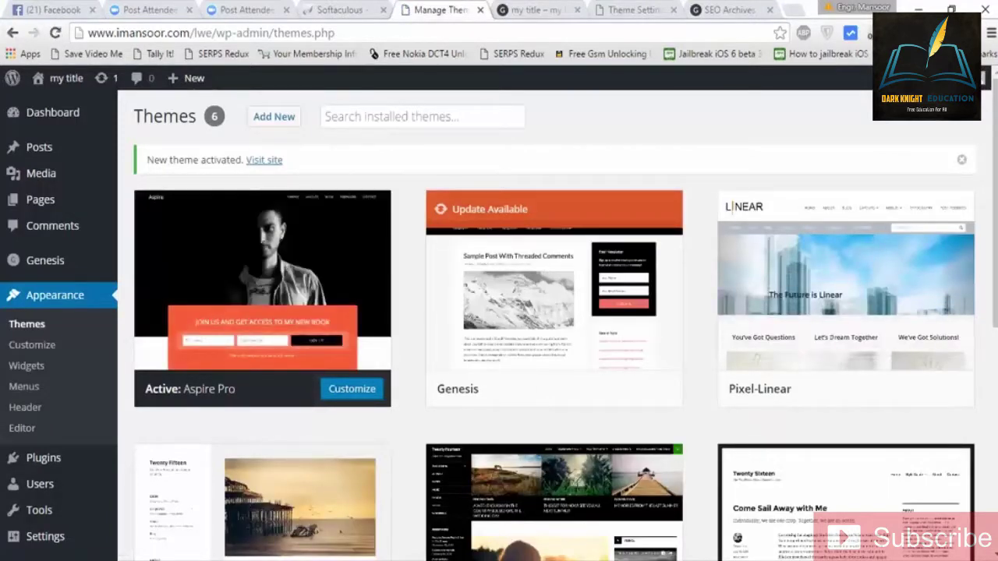
pyautogui.hotkey('ctrl', 'Tab')
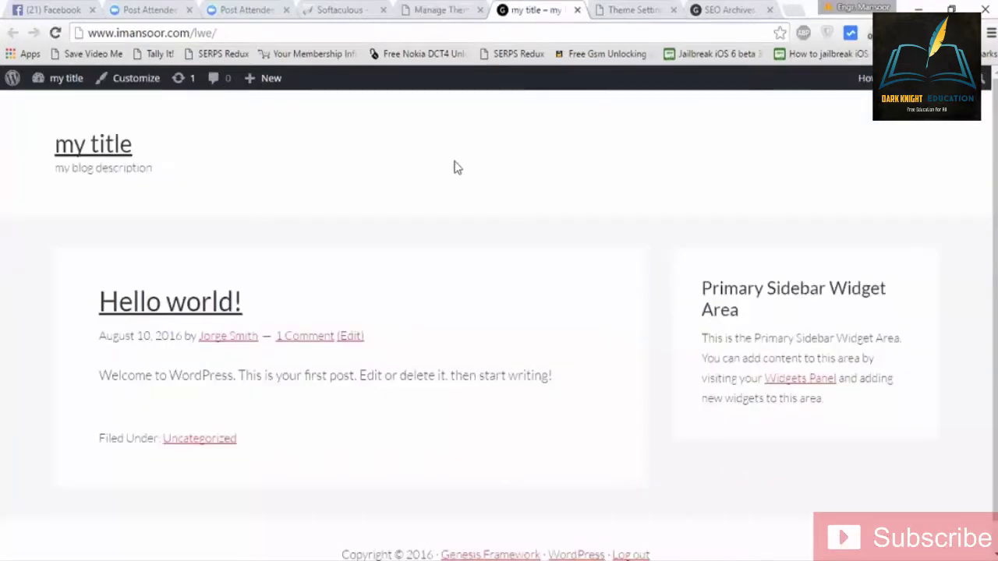
pyautogui.press('F5')
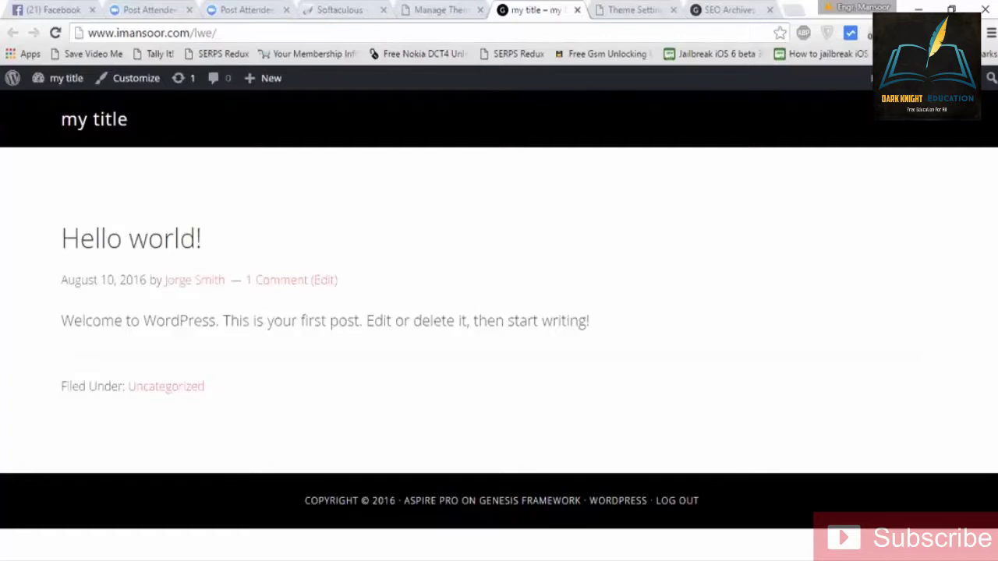
# Return to the admin's updates page and examine the installed and available versions of the Genesis theme.
pyautogui.click(440, 9)
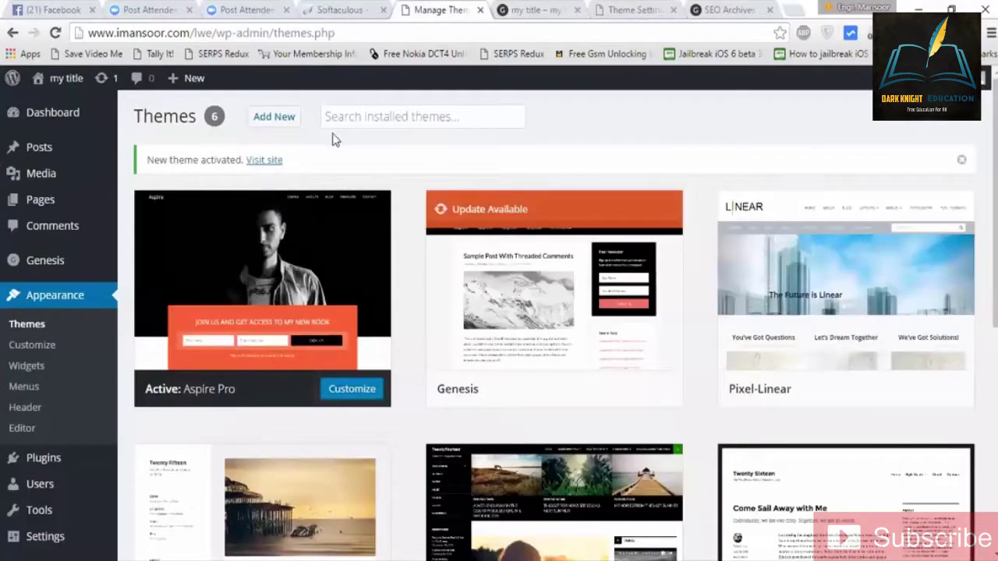
pyautogui.click(105, 81)
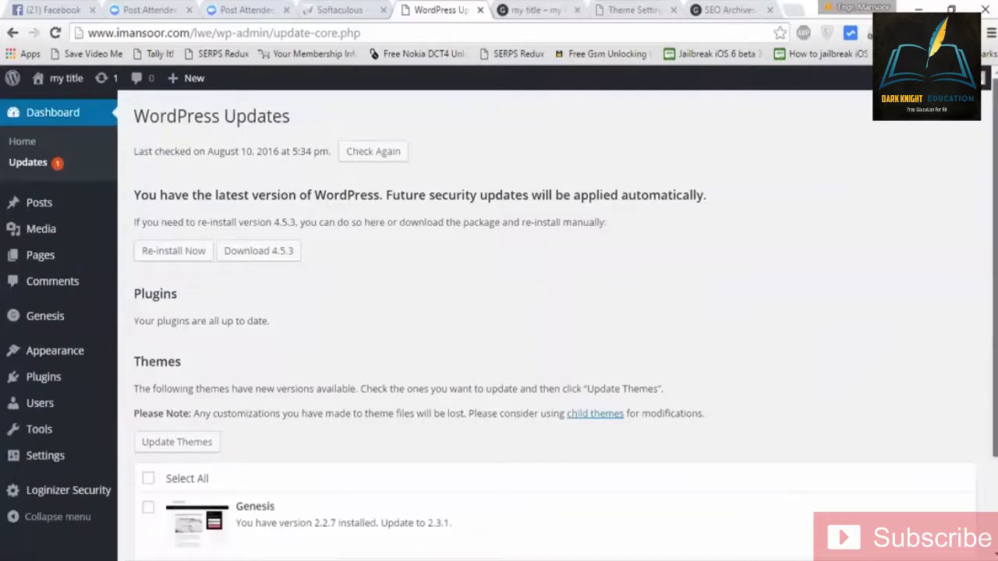
pyautogui.scroll(-3, 557, 331)
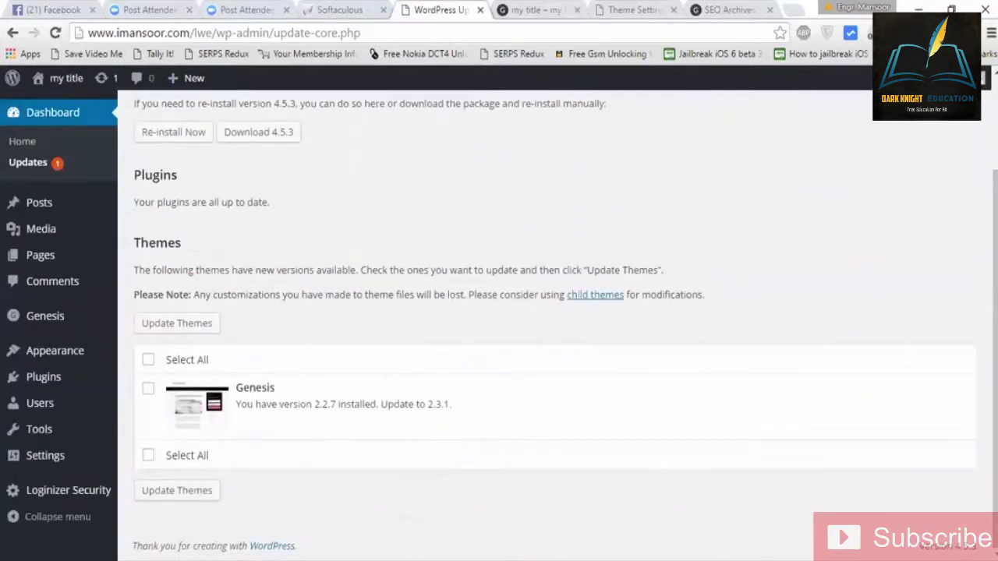
pyautogui.doubleClick(327, 404)
pyautogui.doubleClick(439, 404)
# Switch to the tab showing the SEO archive page and use it to search Google for "aspire pro genesis".
pyautogui.hotkey('ctrl', 'Tab')
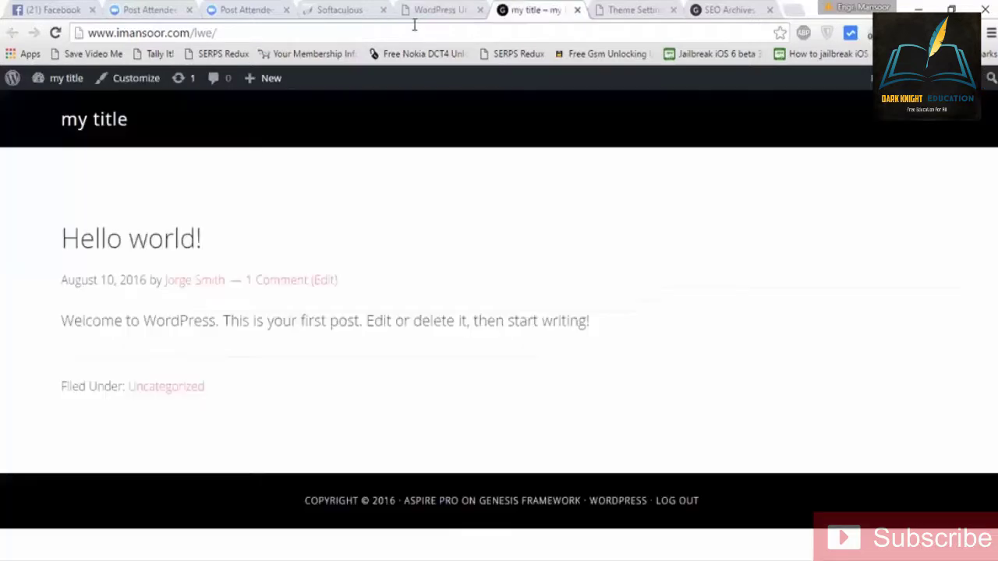
pyautogui.hotkey('ctrl', 'Tab')
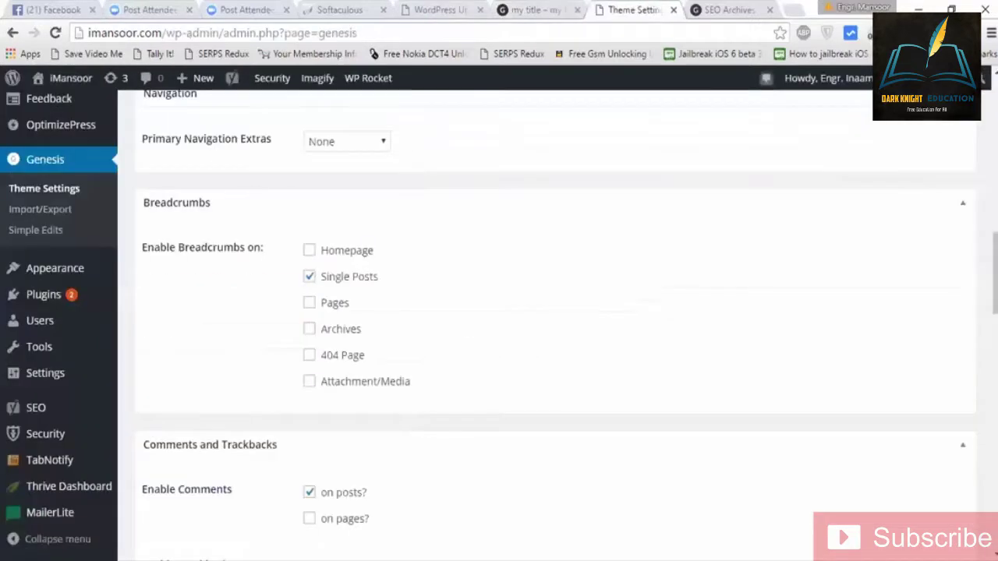
pyautogui.hotkey('ctrl', 'Tab')
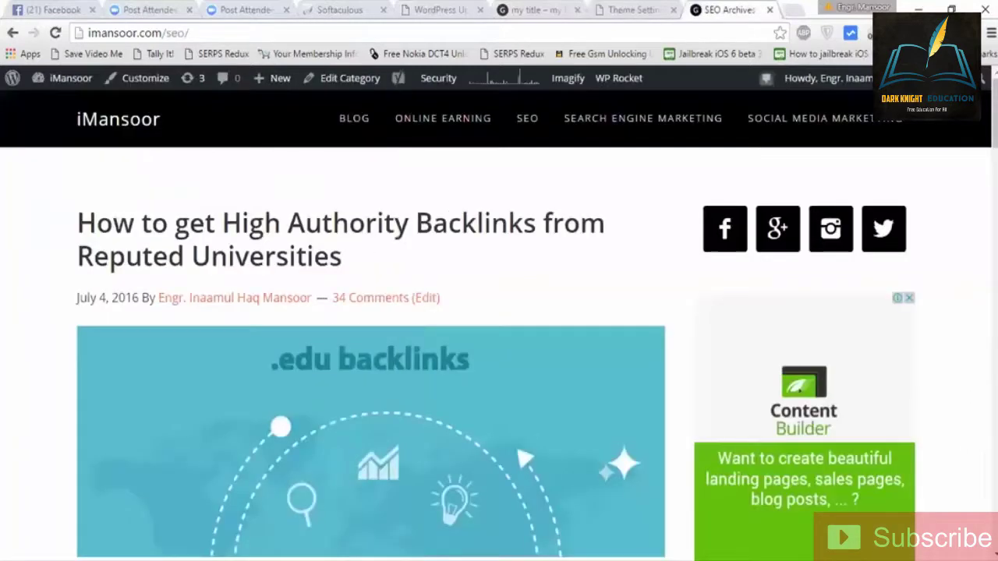
pyautogui.click(187, 33)
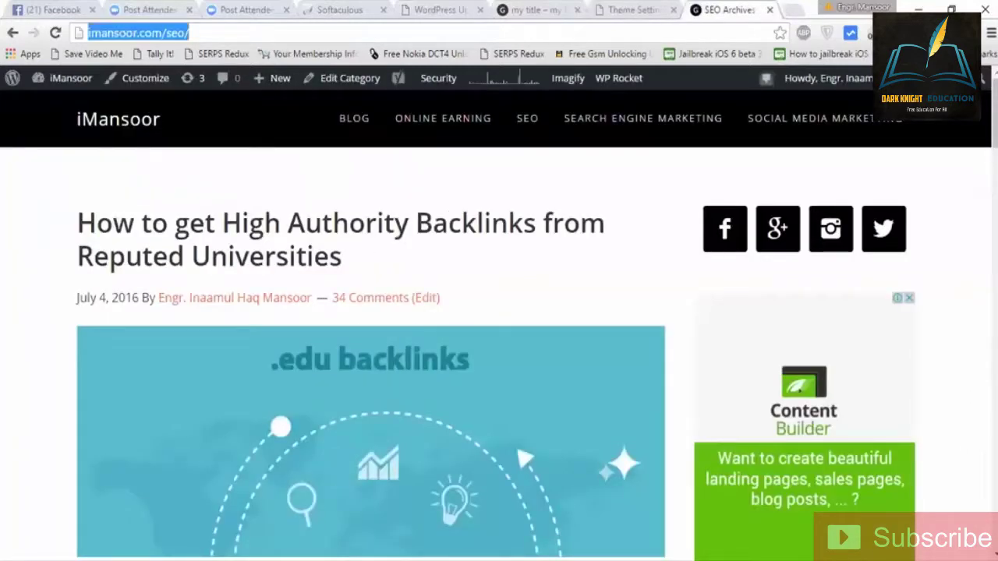
pyautogui.write('a')
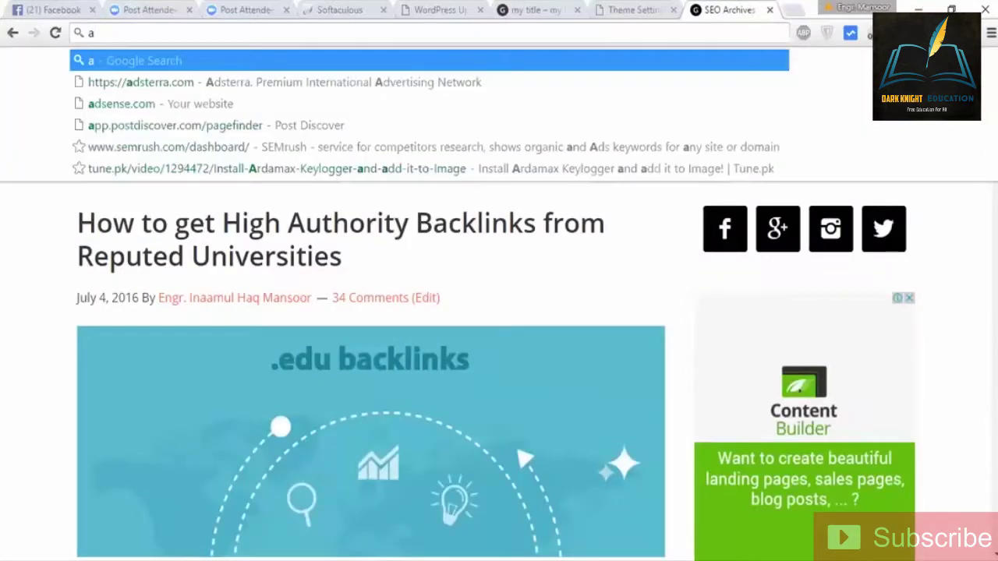
pyautogui.write('spi')
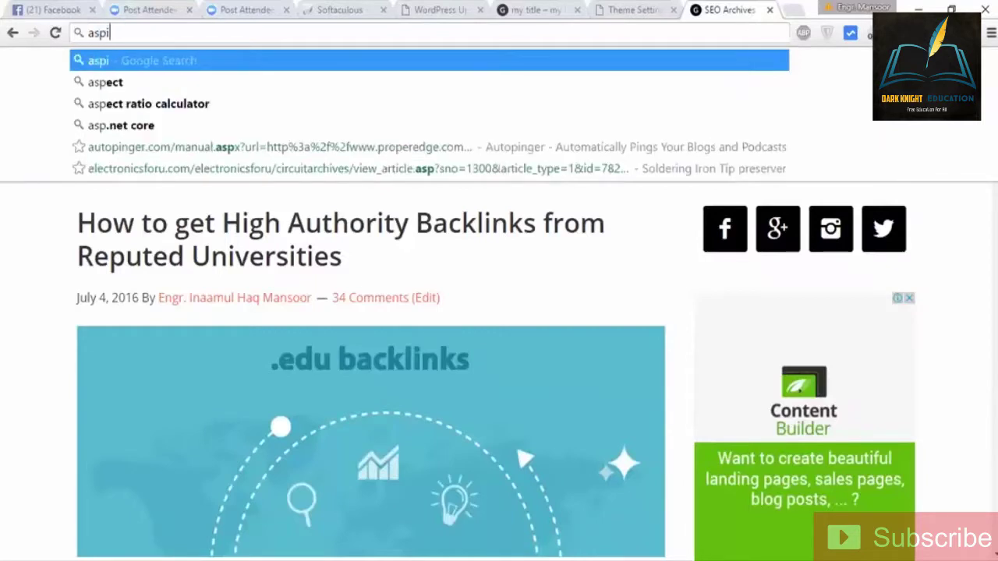
pyautogui.write('re pro')
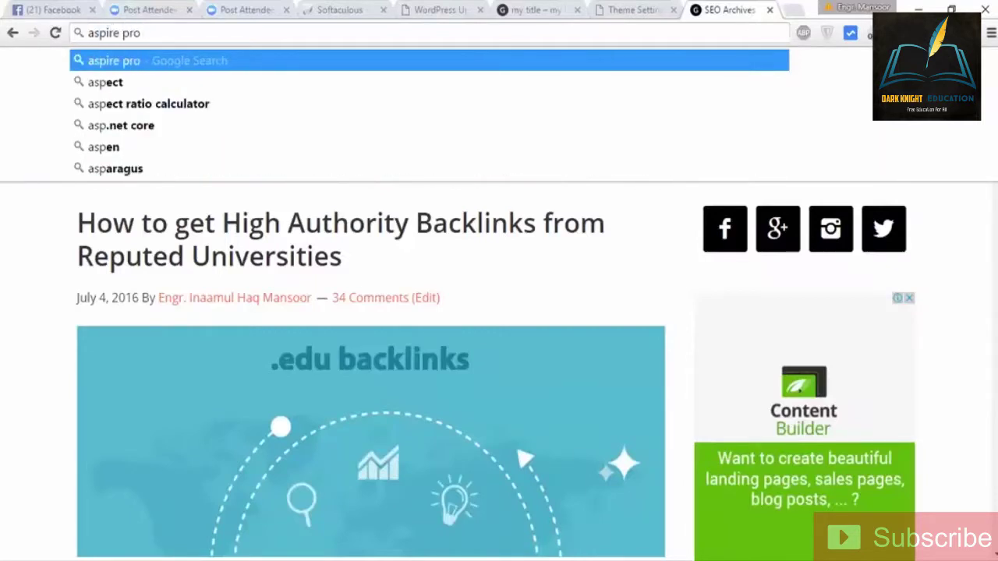
pyautogui.write(' genesis')
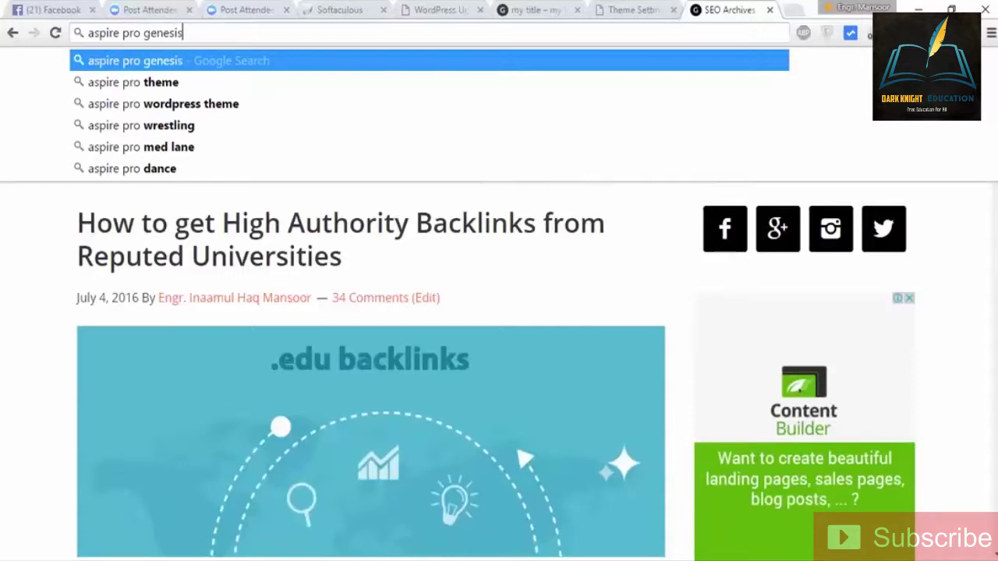
pyautogui.press('Return')
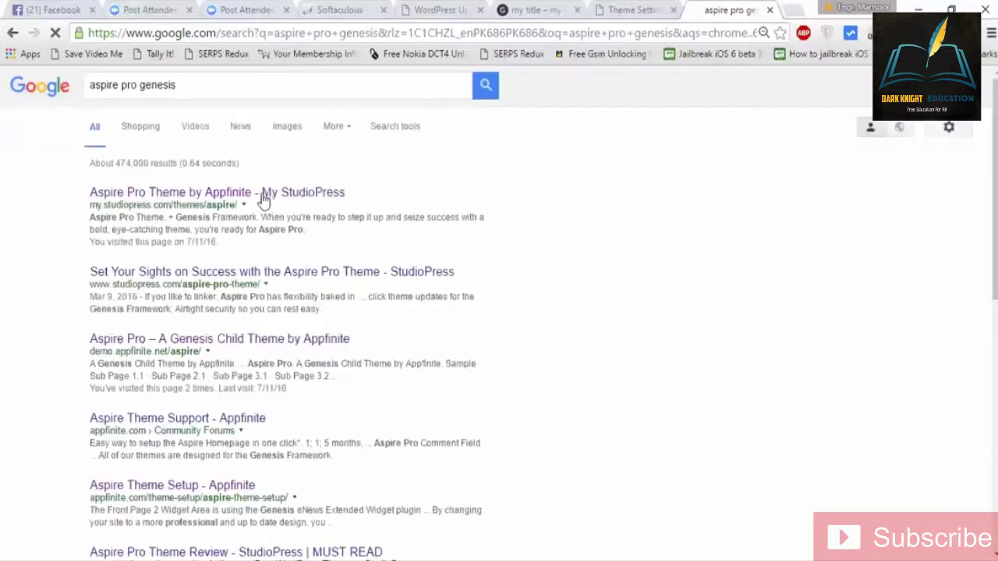
# View the StudioPress page of the Aspire Pro theme, then go back to the search results and open a new tab.
pyautogui.click(263, 195)
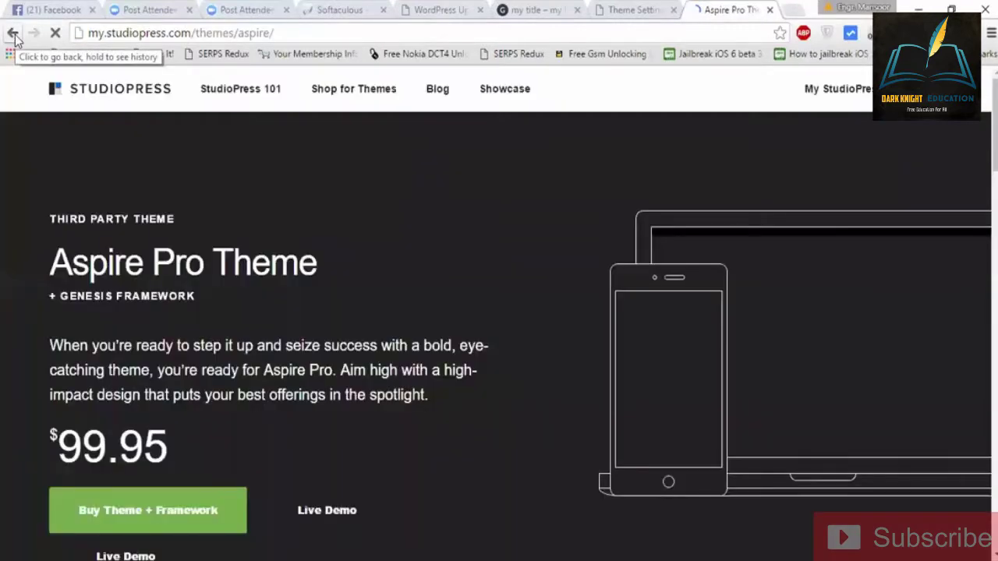
pyautogui.click(14, 34)
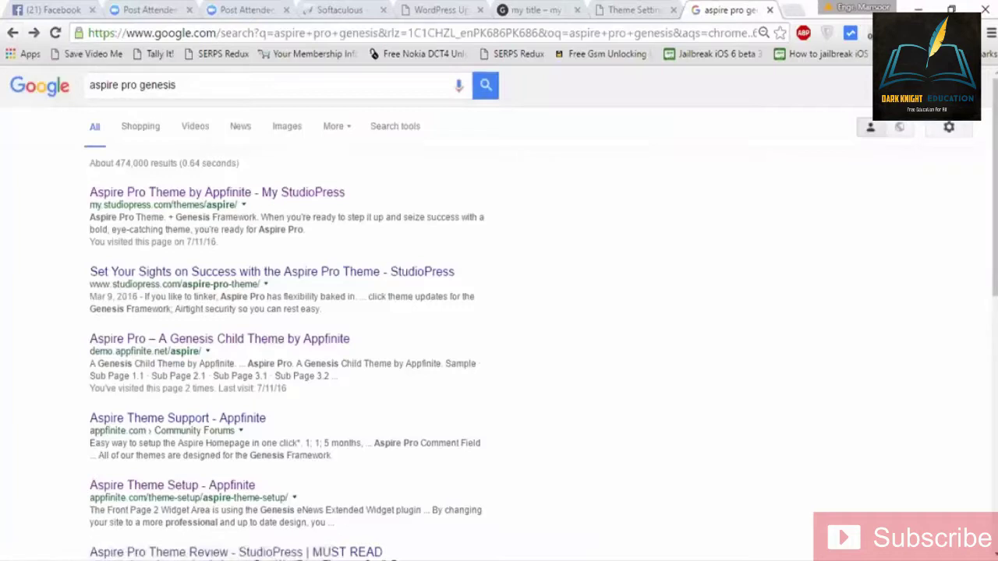
pyautogui.hotkey('ctrl', 't')
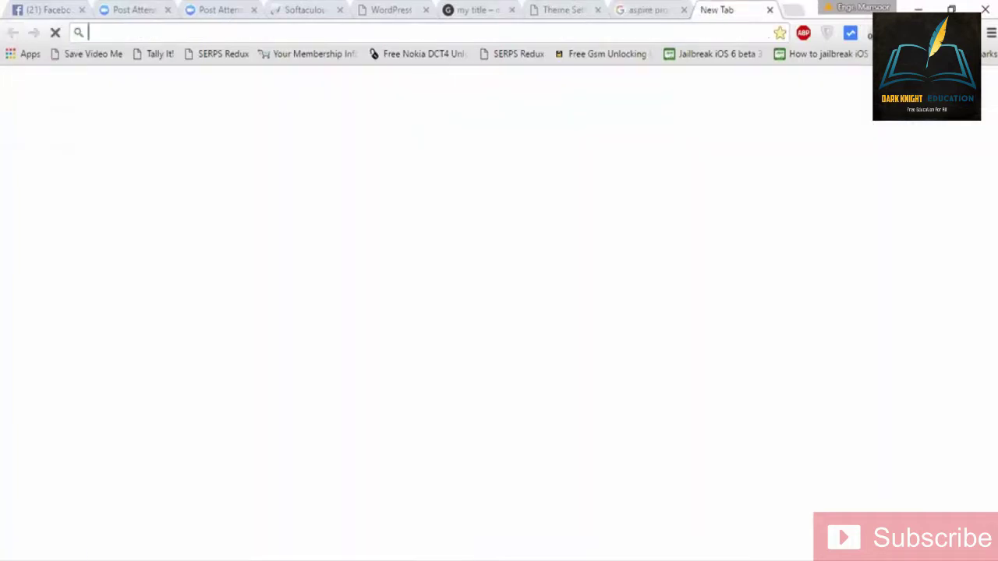
pyautogui.write('jesi')
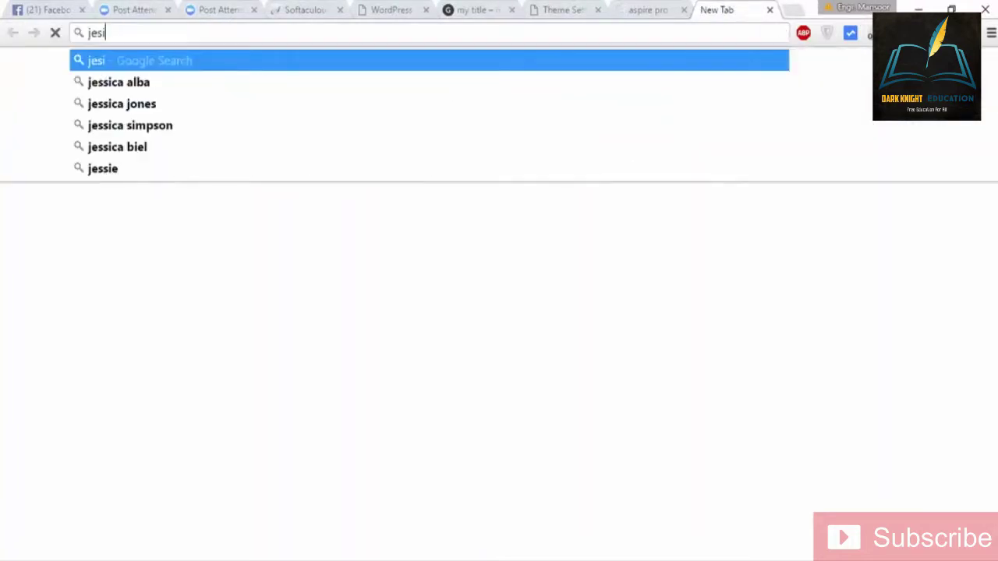
pyautogui.press('BackSpace')
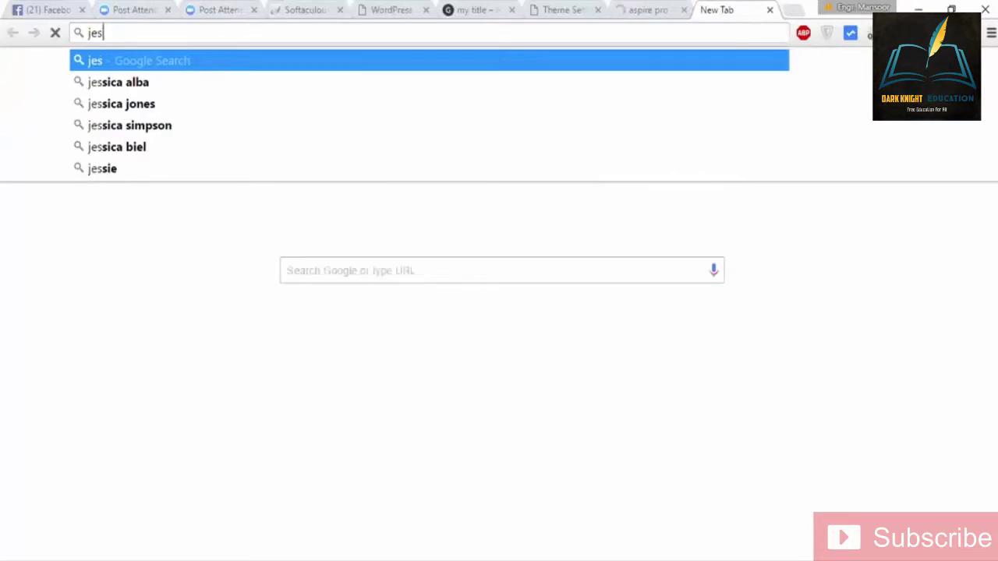
pyautogui.press('BackSpace')
pyautogui.press('BackSpace')
pyautogui.press('BackSpace')
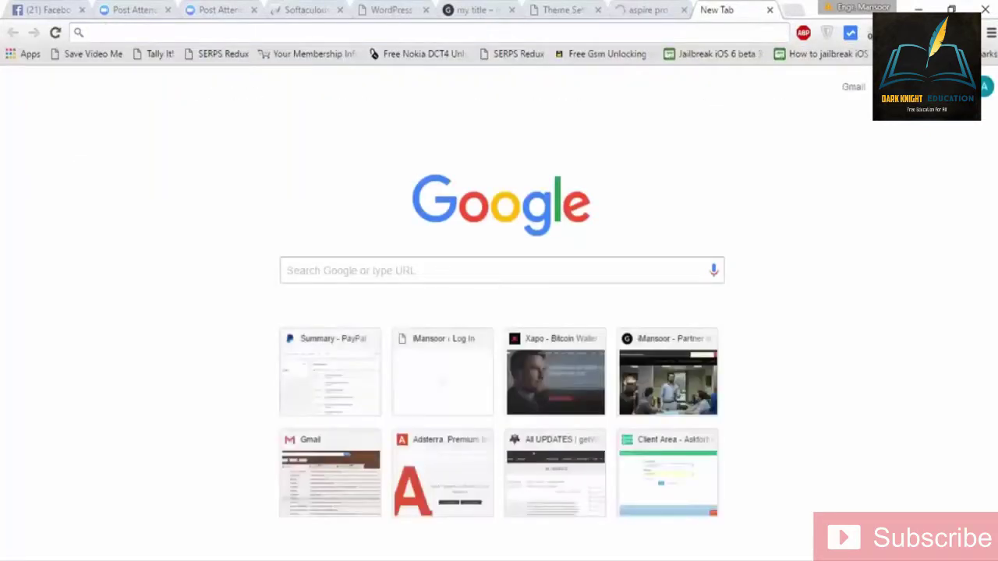
# Load the website replicabazaar.pk in the new tab.
pyautogui.write('r')
pyautogui.write('eplicabazaar.pk')
pyautogui.click(337, 145)
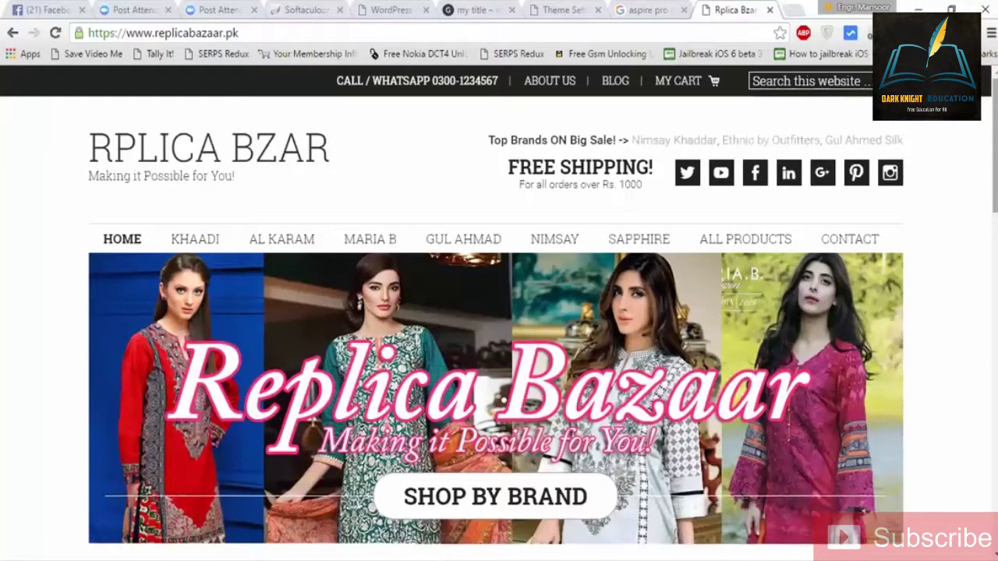
# Examine the shop's homepage layout, including its brand banner, sale section, product lists and footer.
pyautogui.scroll(-2, 499, 311)
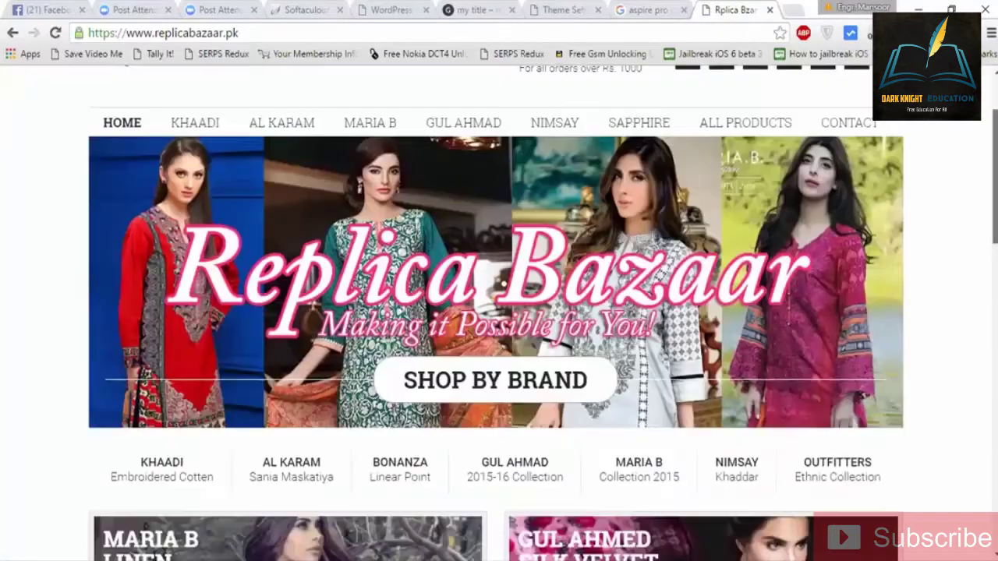
pyautogui.scroll(-1, 499, 312)
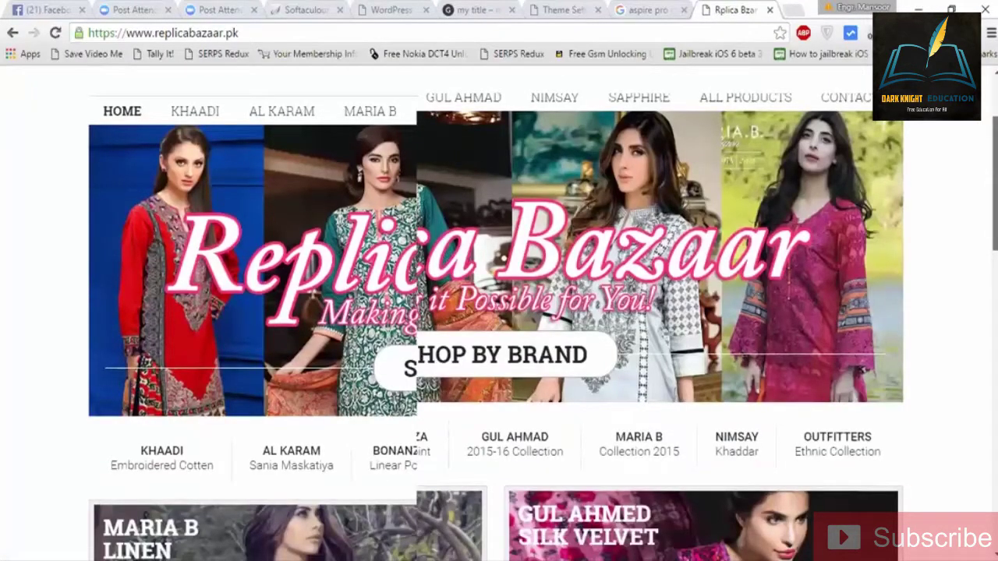
pyautogui.scroll(-8, 499, 312)
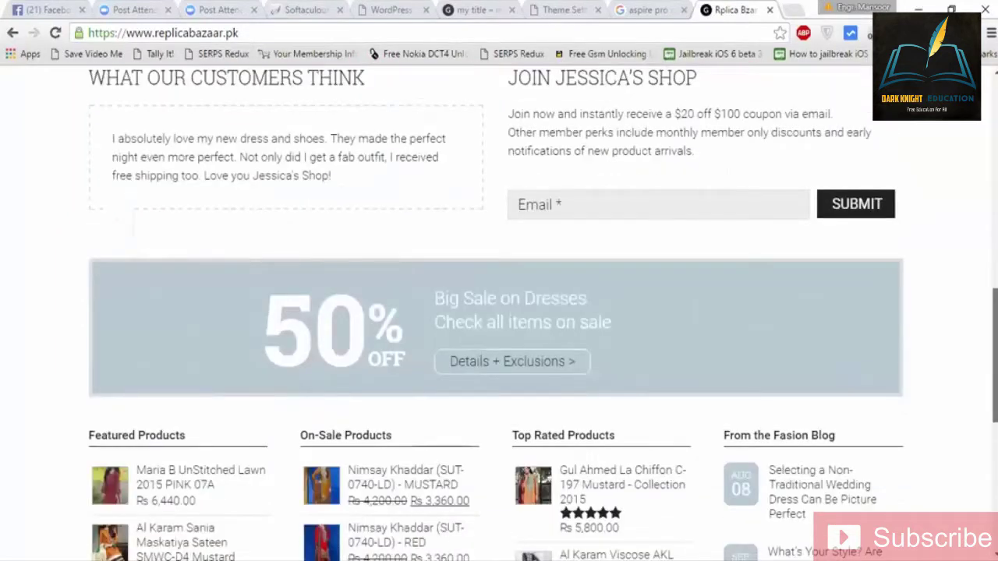
pyautogui.scroll(-3, 243, 263)
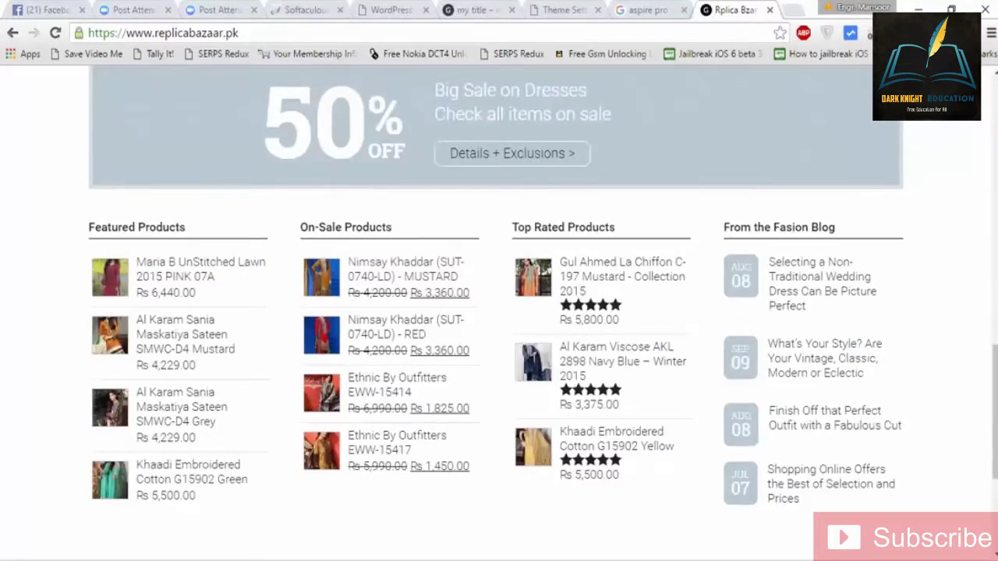
pyautogui.scroll(-3, 499, 312)
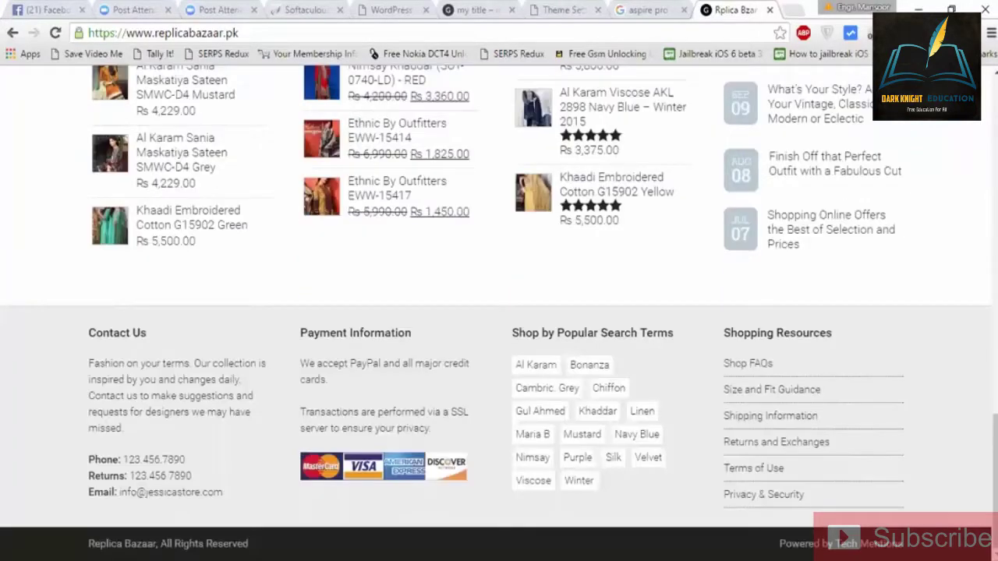
pyautogui.scroll(2, 499, 312)
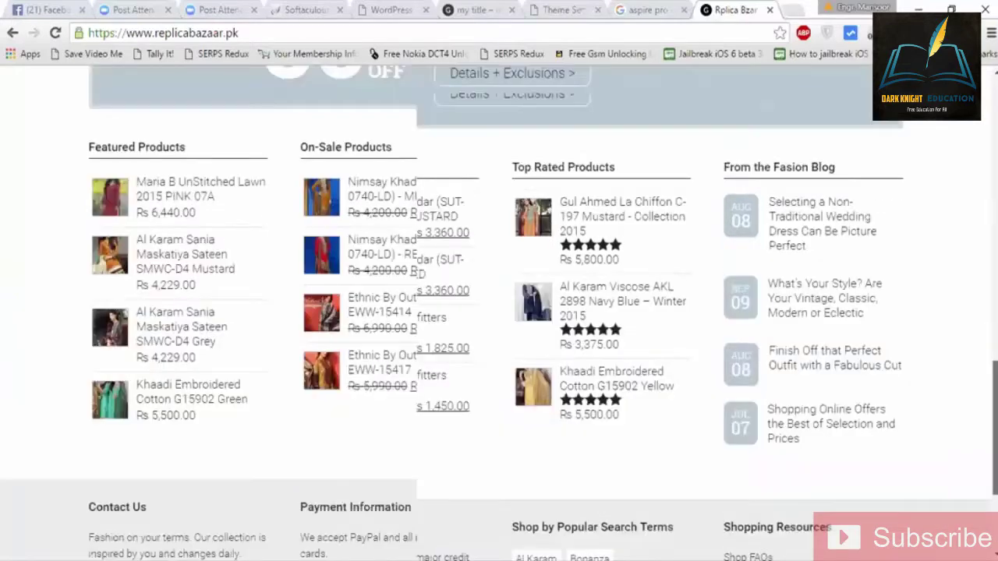
pyautogui.scroll(5, 499, 312)
pyautogui.scroll(-4, 499, 312)
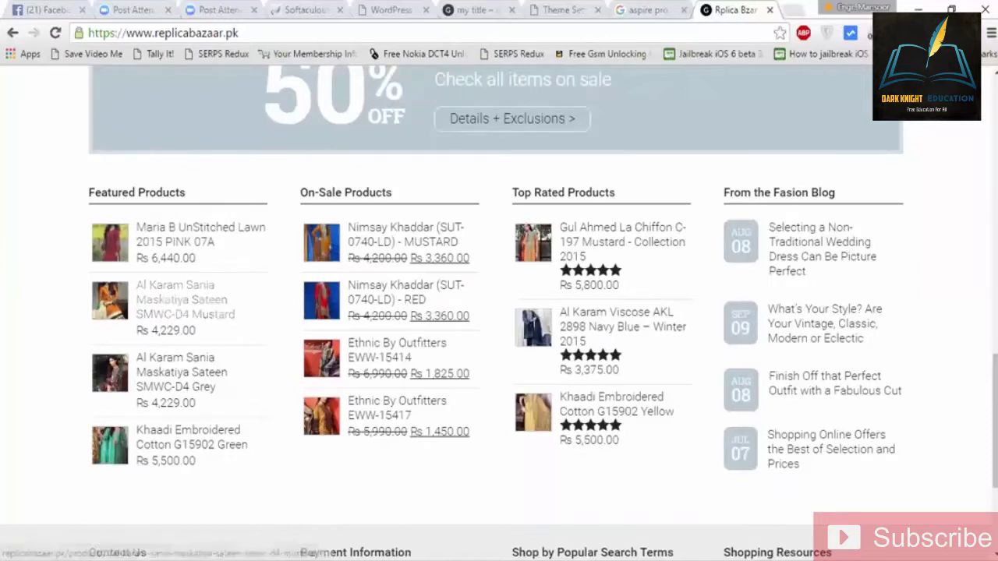
# Open the red Nimsay Khaddar product from the on-sale list, examine its page down to the footer, and return to the Google results tab.
pyautogui.click(406, 293)
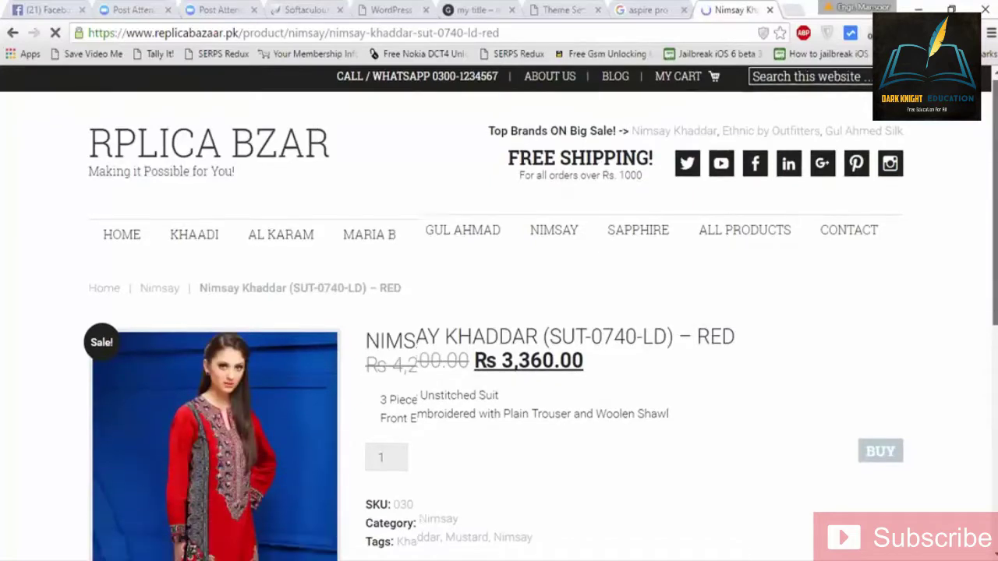
pyautogui.scroll(-3, 499, 312)
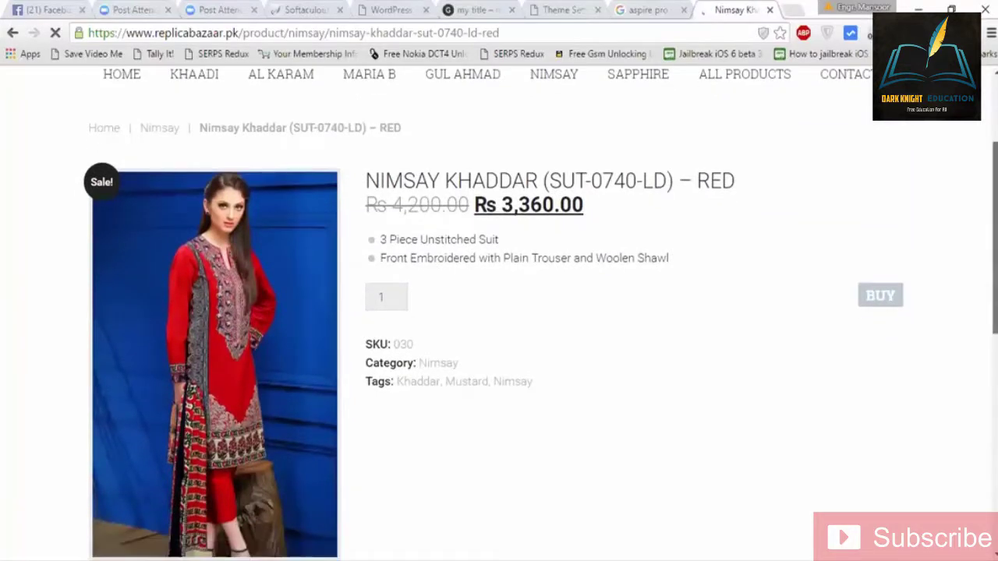
pyautogui.scroll(-4, 499, 312)
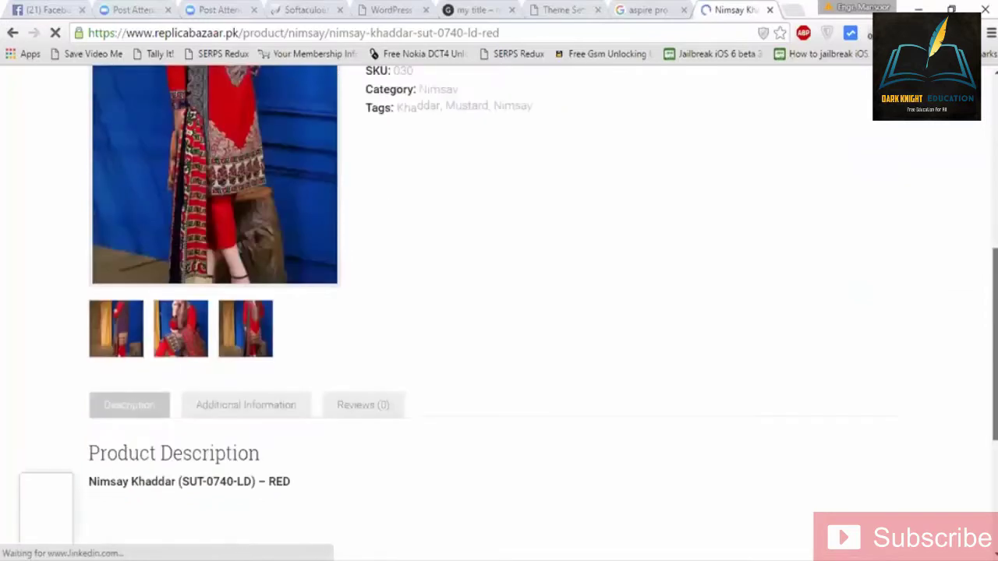
pyautogui.scroll(3, 259, 161)
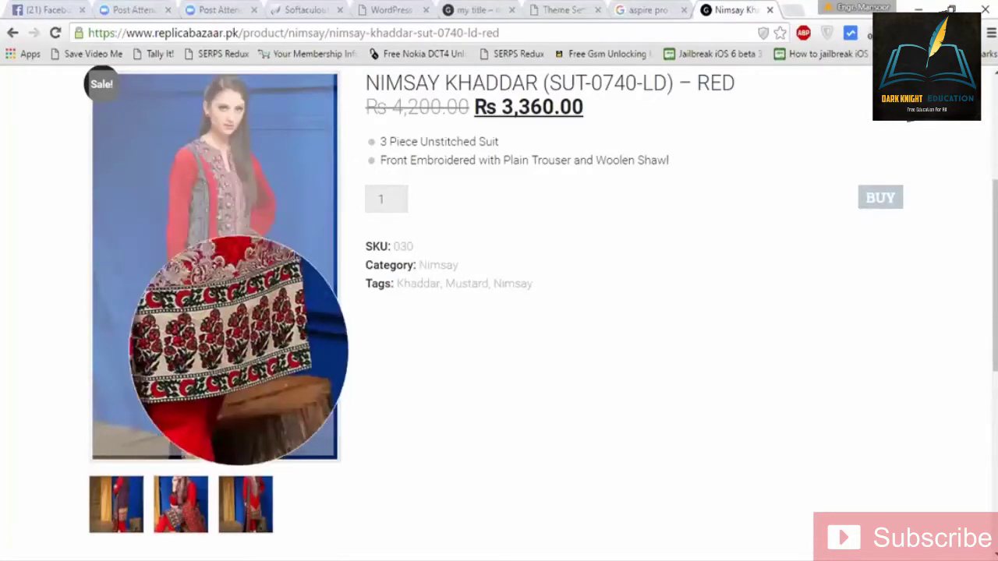
pyautogui.scroll(-3, 283, 381)
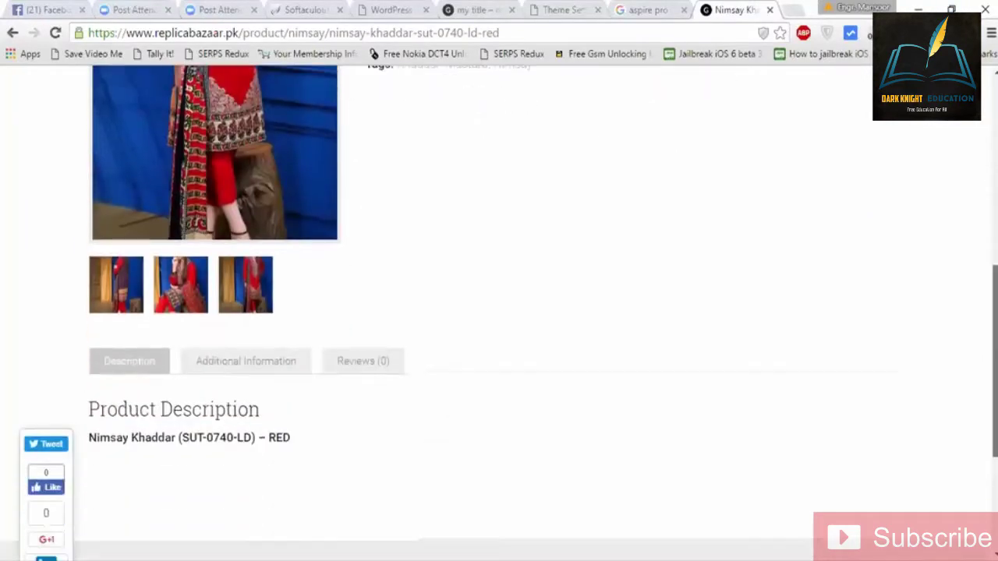
pyautogui.scroll(-3, 499, 312)
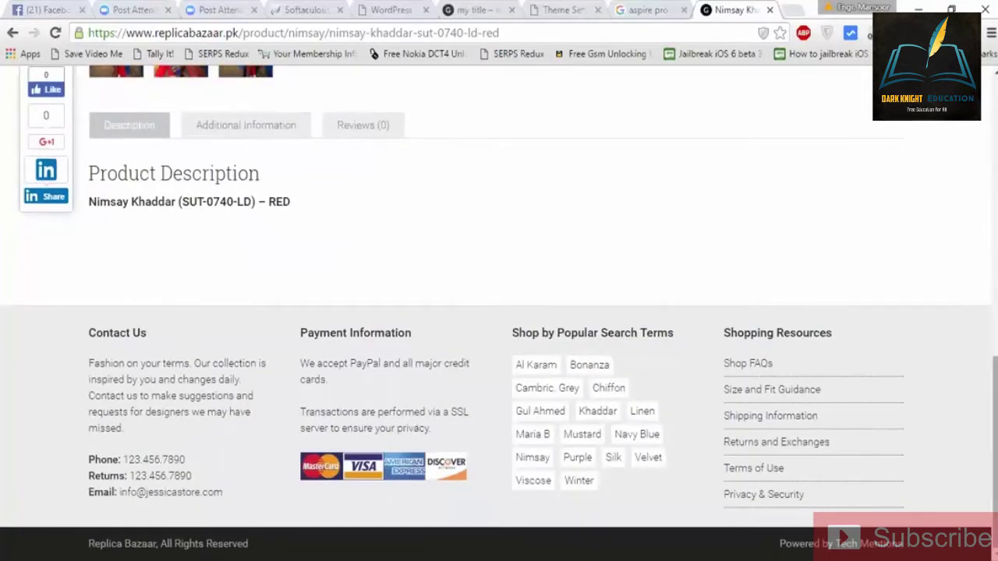
pyautogui.scroll(1, 499, 307)
pyautogui.scroll(5, 479, 130)
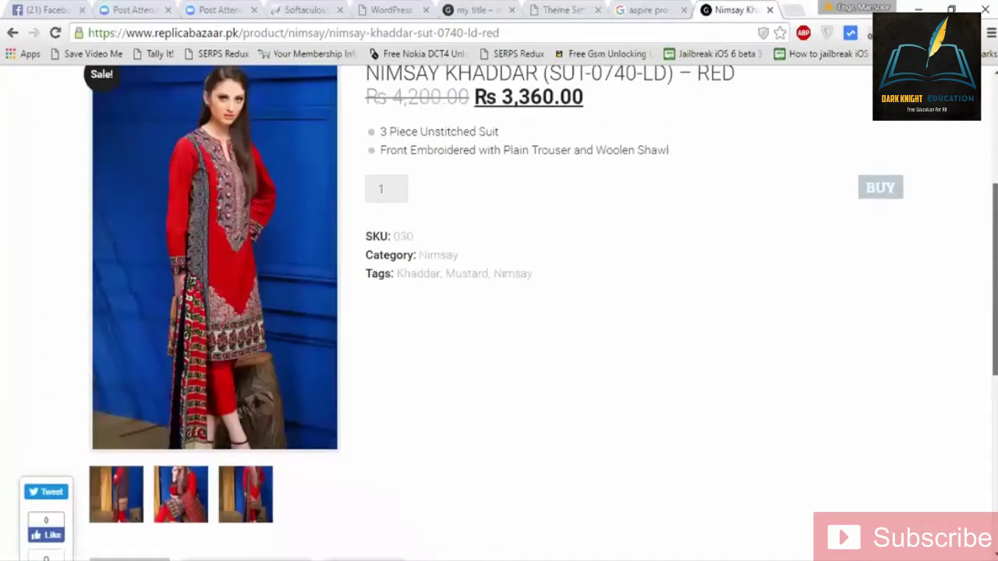
pyautogui.scroll(4, 499, 312)
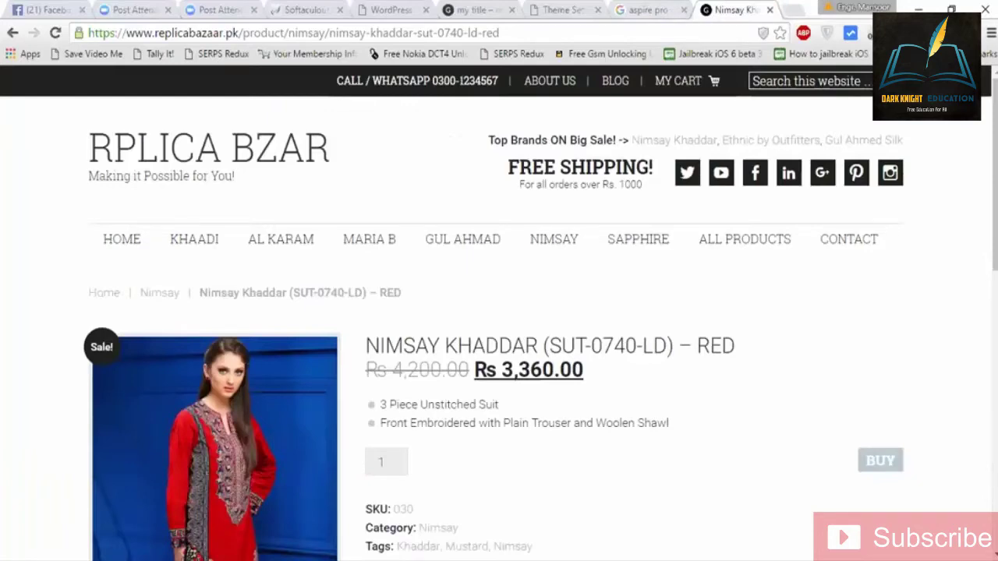
pyautogui.hotkey('ctrl', 'shift', 'Tab')
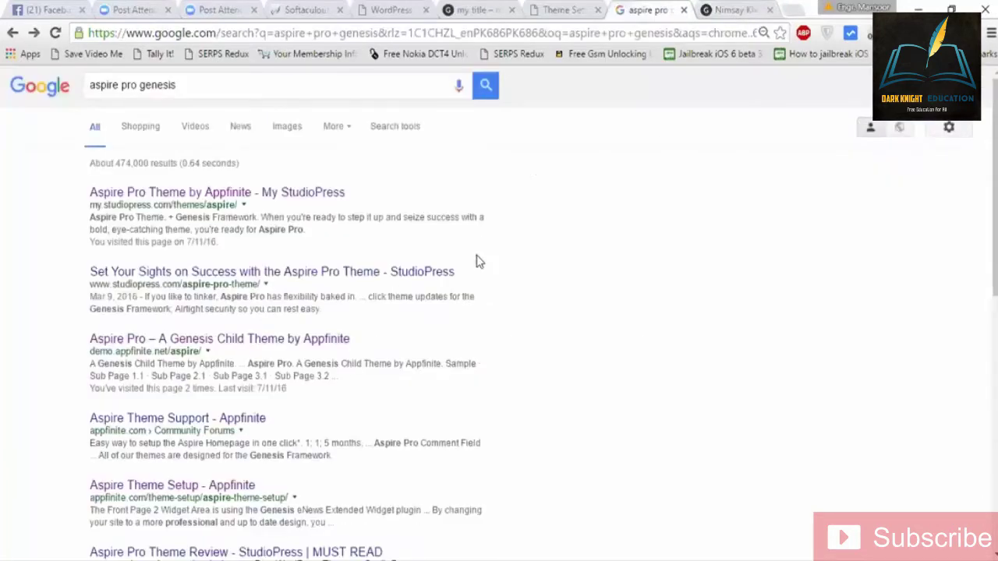